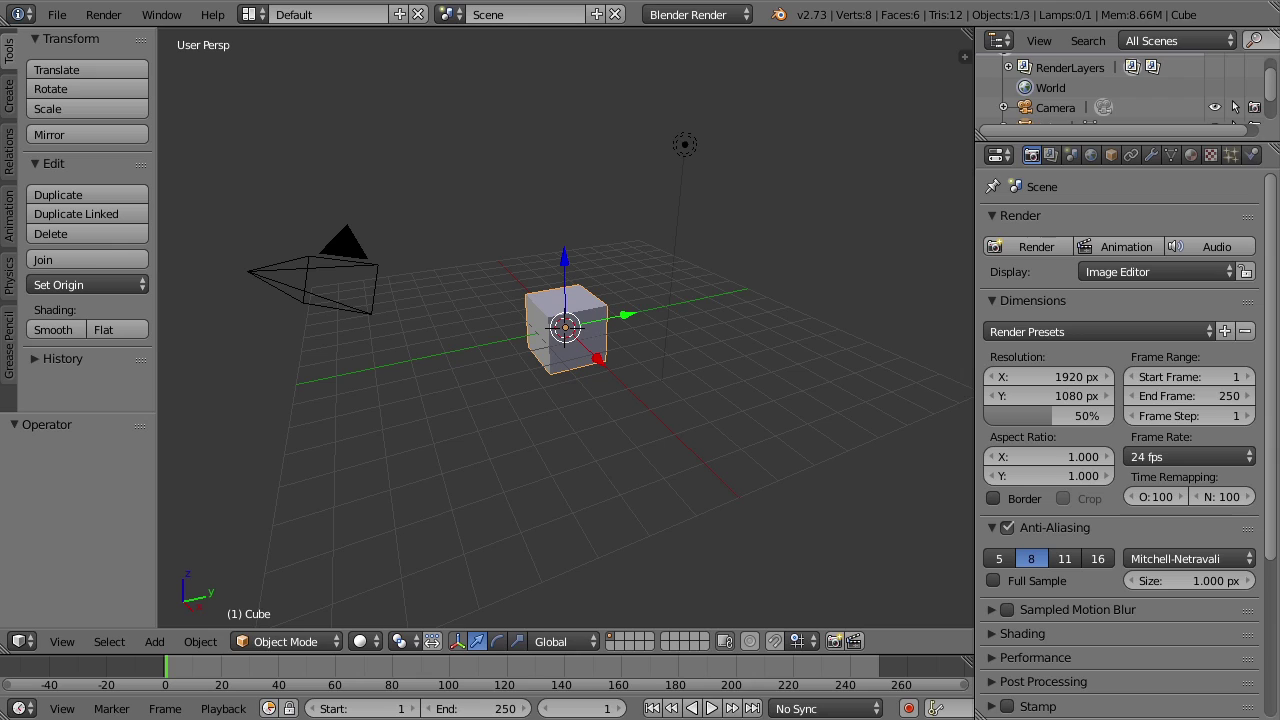
# - Add a new particle system to the default cube
pyautogui.click(1231, 162)
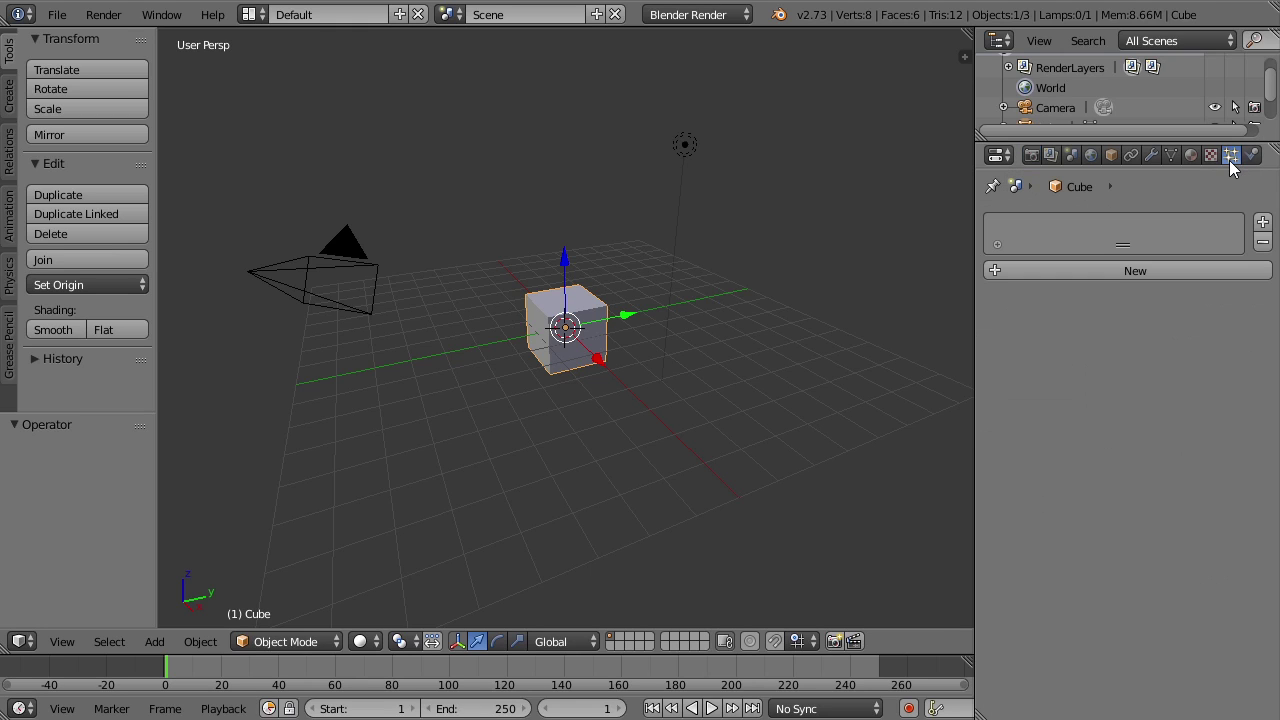
pyautogui.click(1147, 272)
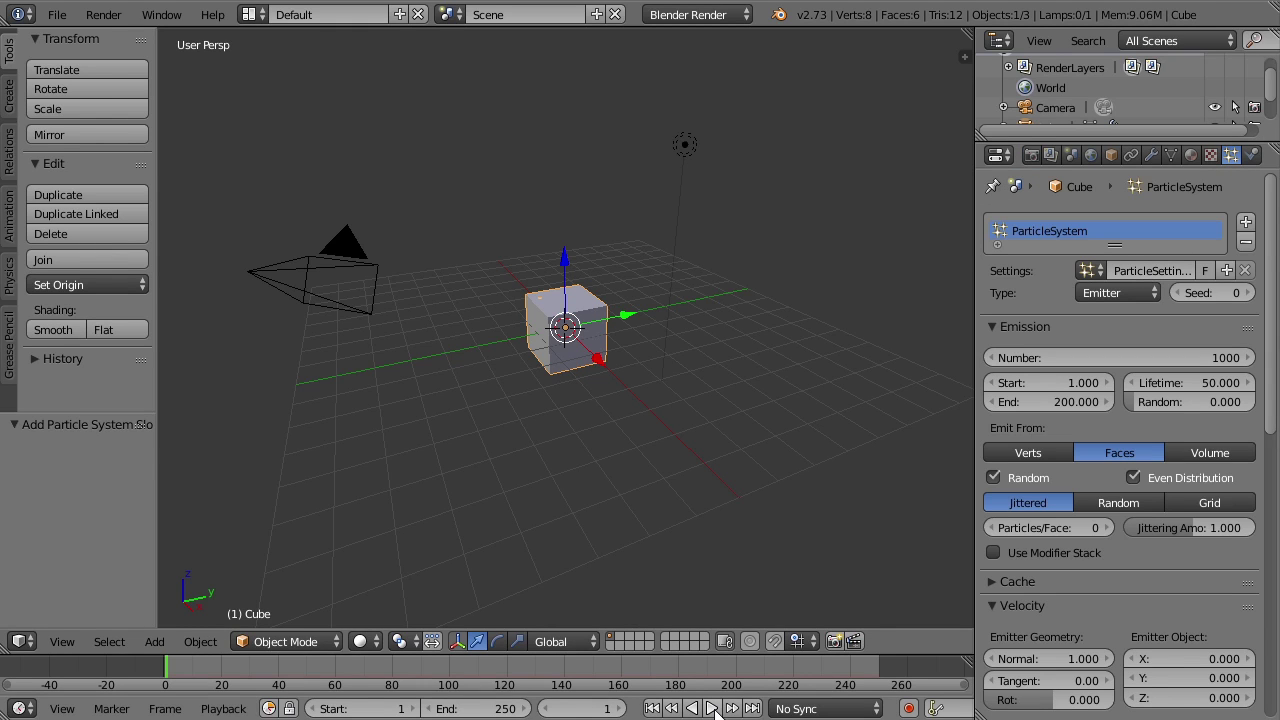
# - Play the emitter simulation, stop it, and examine the falling particles in front orthographic view
pyautogui.click(712, 708)
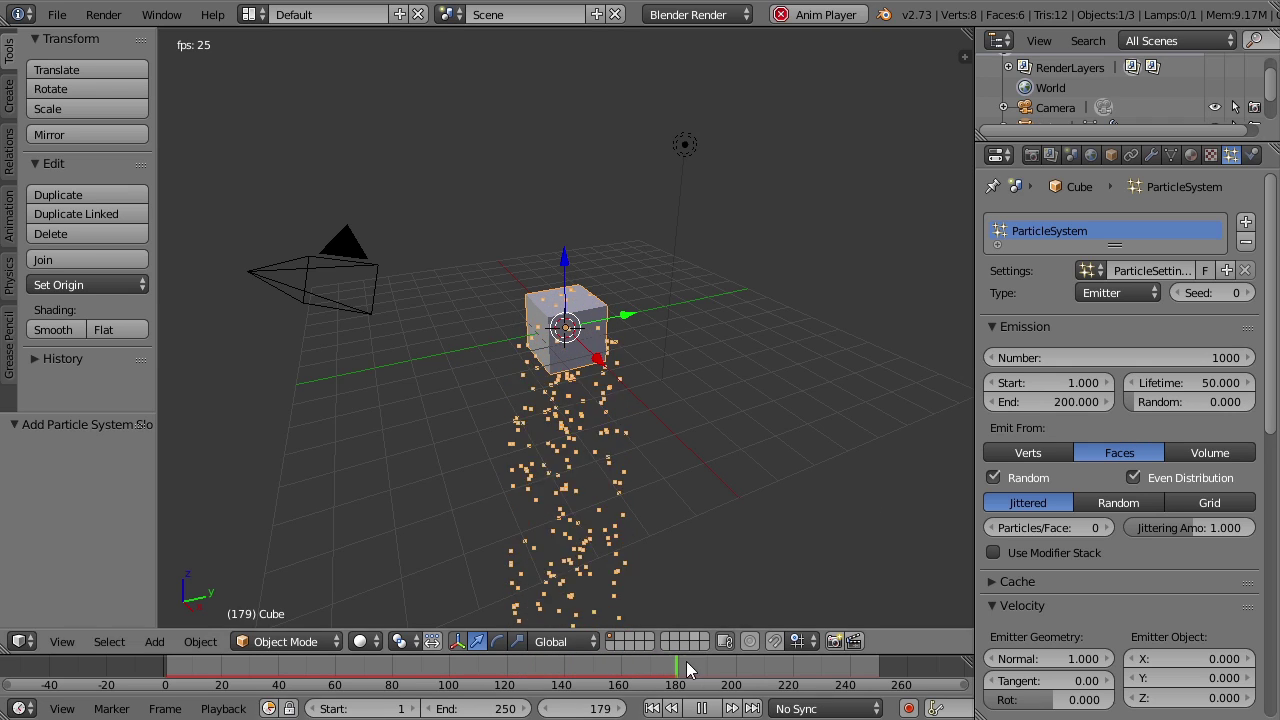
pyautogui.click(707, 707)
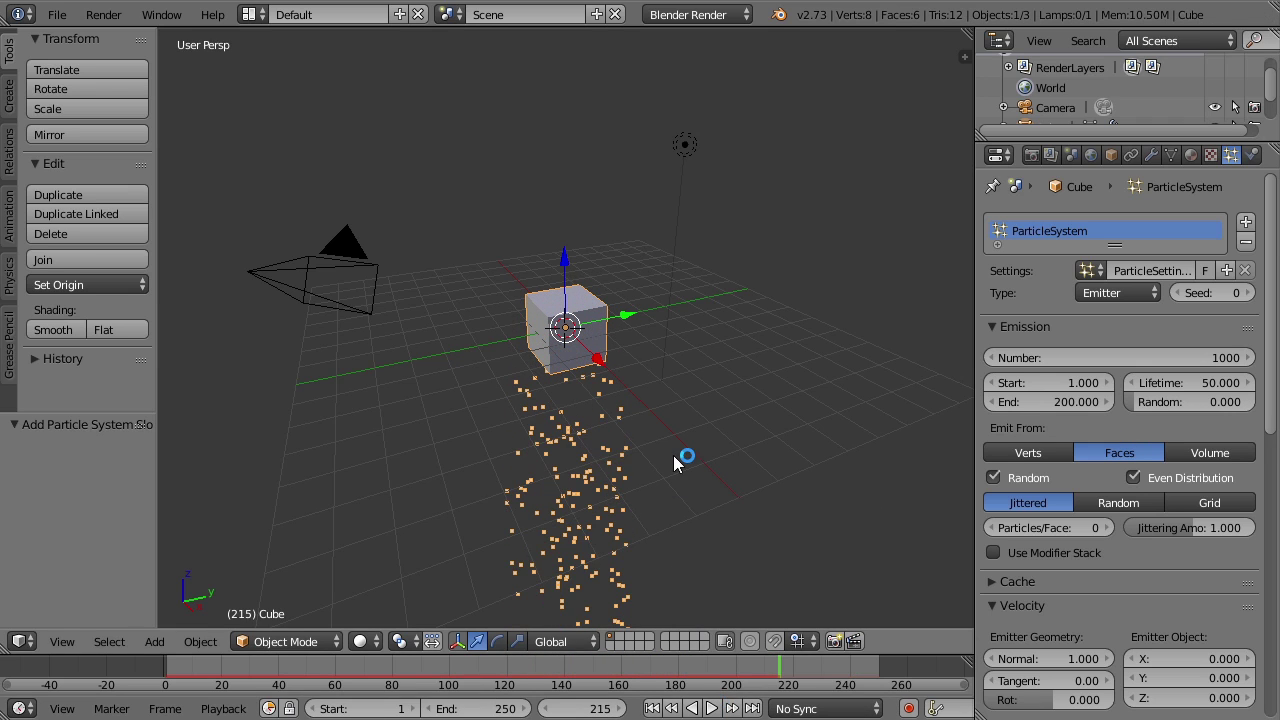
pyautogui.moveTo(680, 465); pyautogui.dragTo(743, 338, button='middle')
pyautogui.press('KP_1')
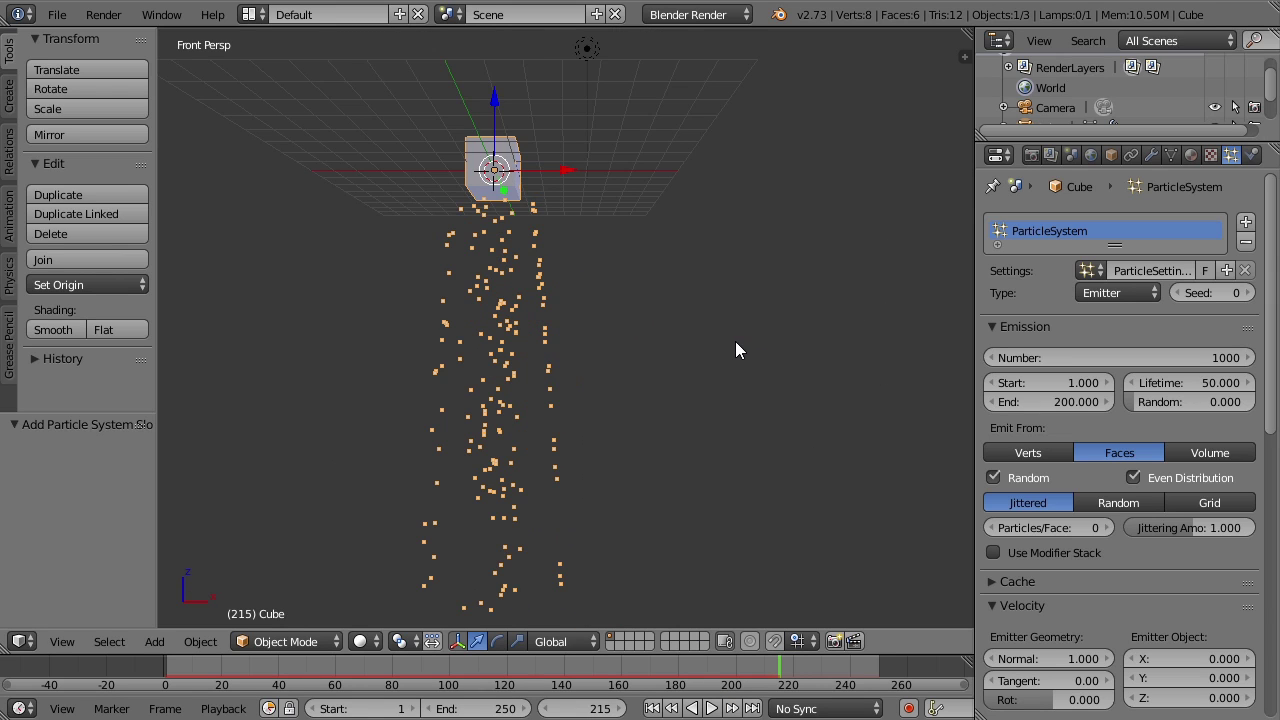
pyautogui.press('KP_5')
pyautogui.scroll(-1, 690, 361)
pyautogui.keyDown('shift'); pyautogui.moveTo(588, 386); pyautogui.dragTo(638, 346, button='middle'); pyautogui.keyUp('shift')
pyautogui.scroll(-1, 695, 335)
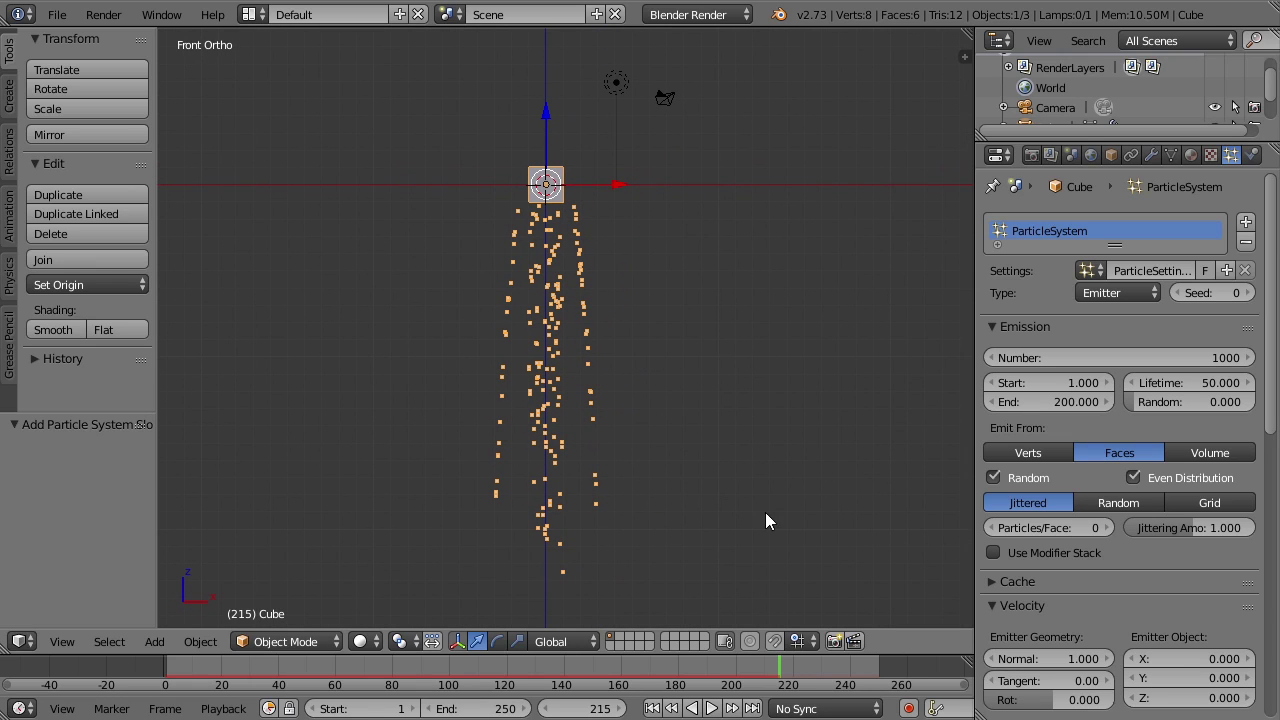
# - Set the number of emitted particles to 500 and replay the simulation from the first frame
pyautogui.click(1141, 353)
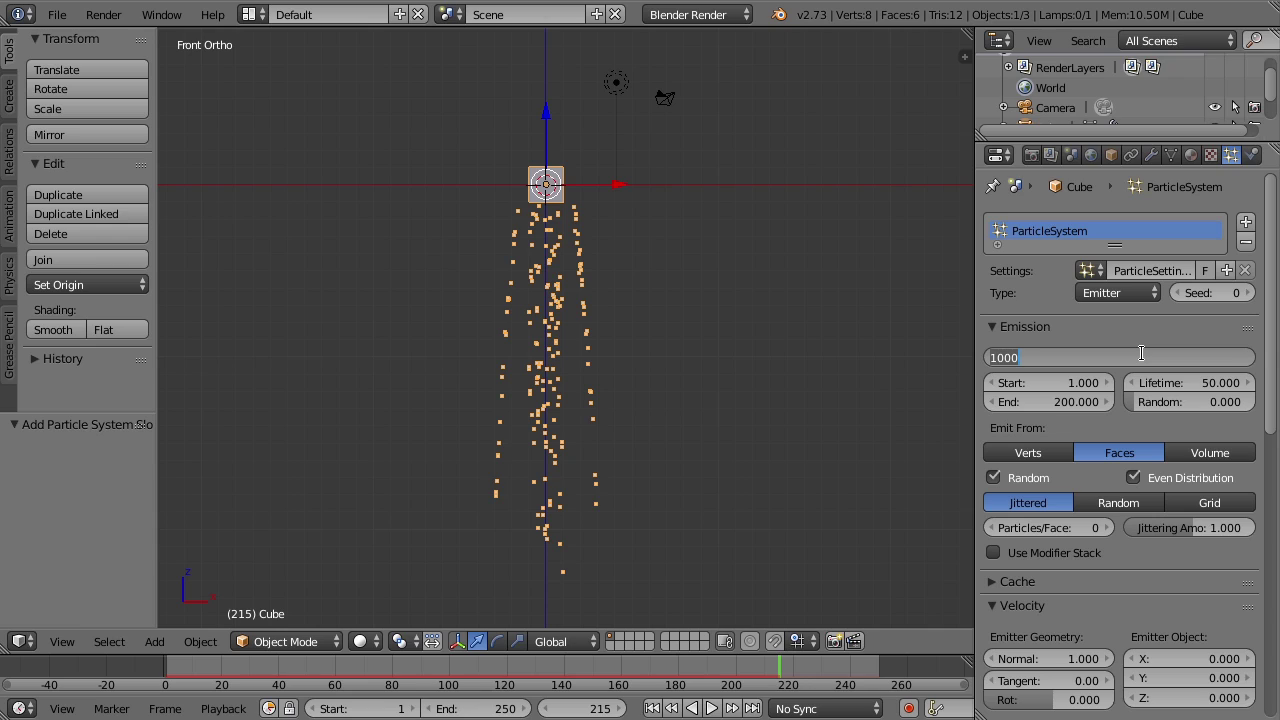
pyautogui.write('500')
pyautogui.press('Return')
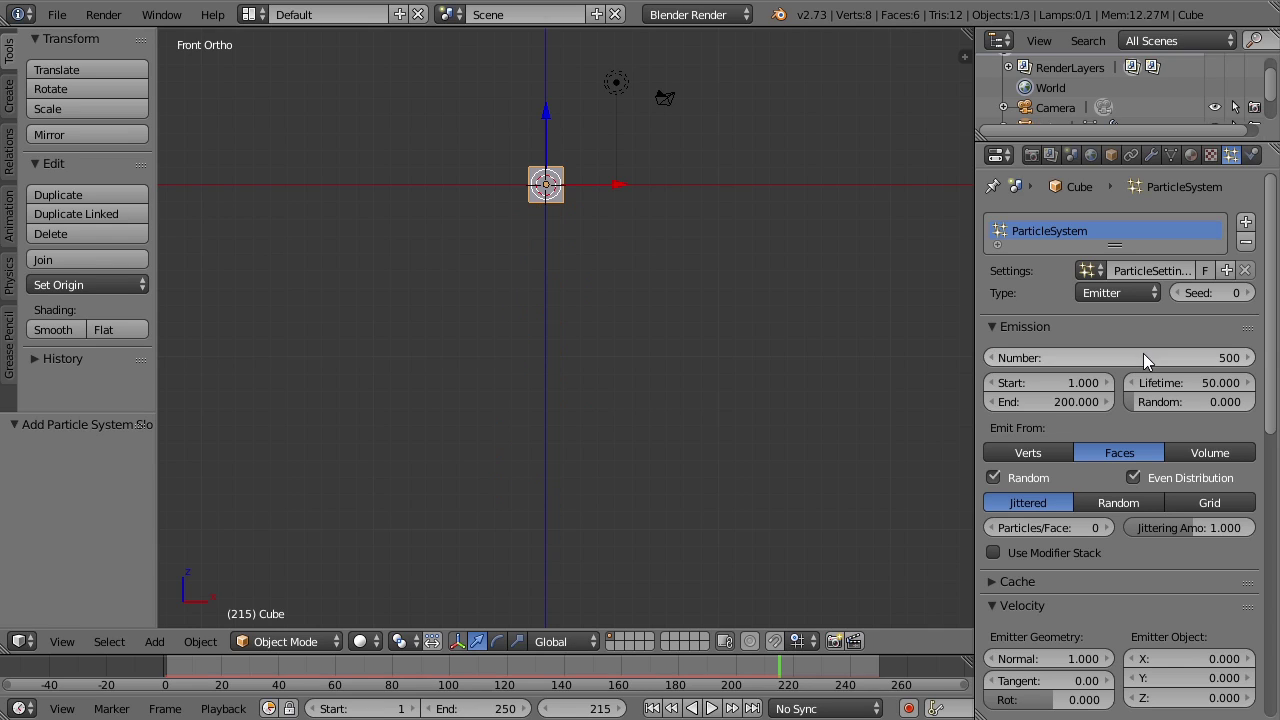
pyautogui.click(651, 708)
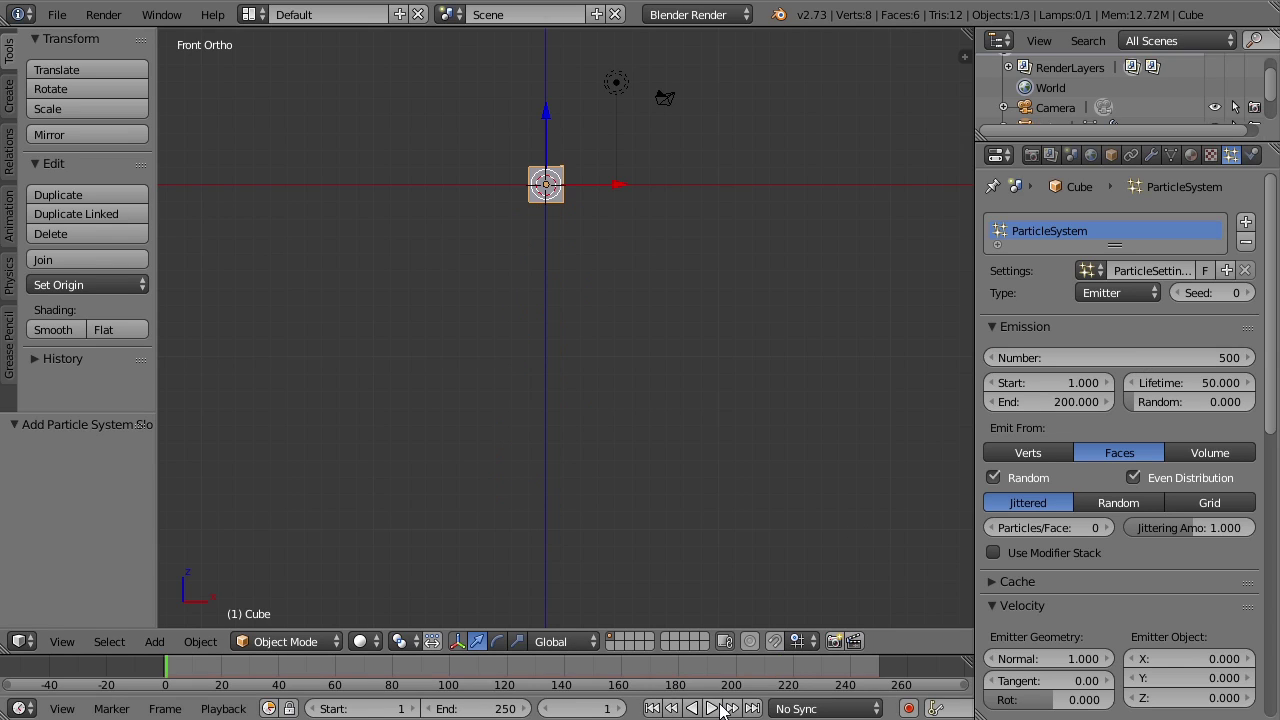
pyautogui.click(711, 708)
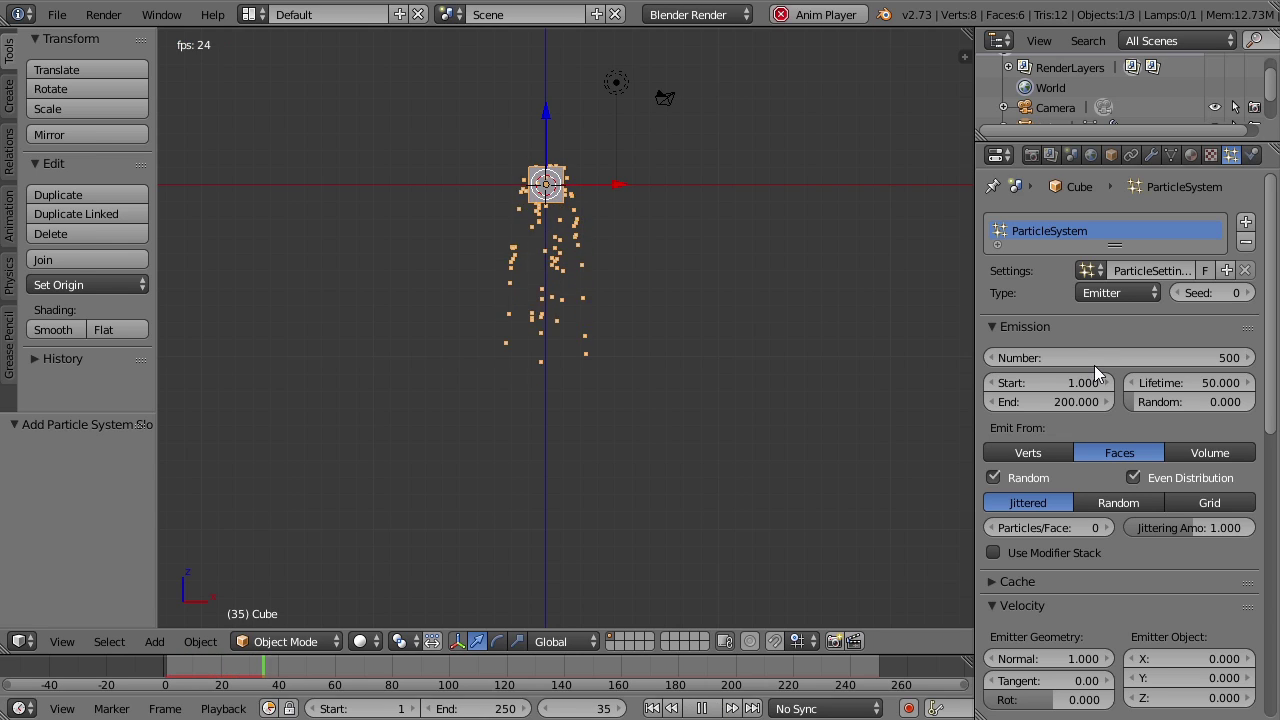
# - Vary the particle number during playback to 354, 1508 and 1817, and stop the simulation
pyautogui.click(1099, 357)
pyautogui.write('378')
pyautogui.press('Return')
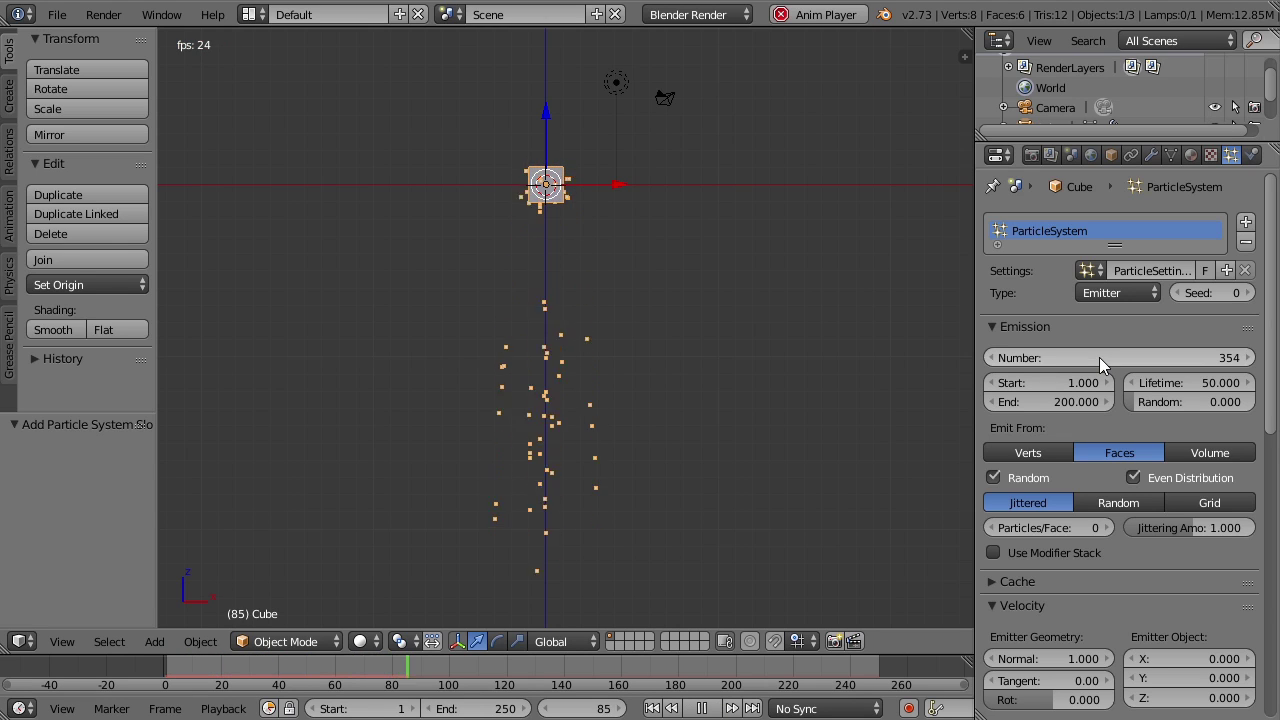
pyautogui.moveTo(1099, 357); pyautogui.dragTo(1262, 357)
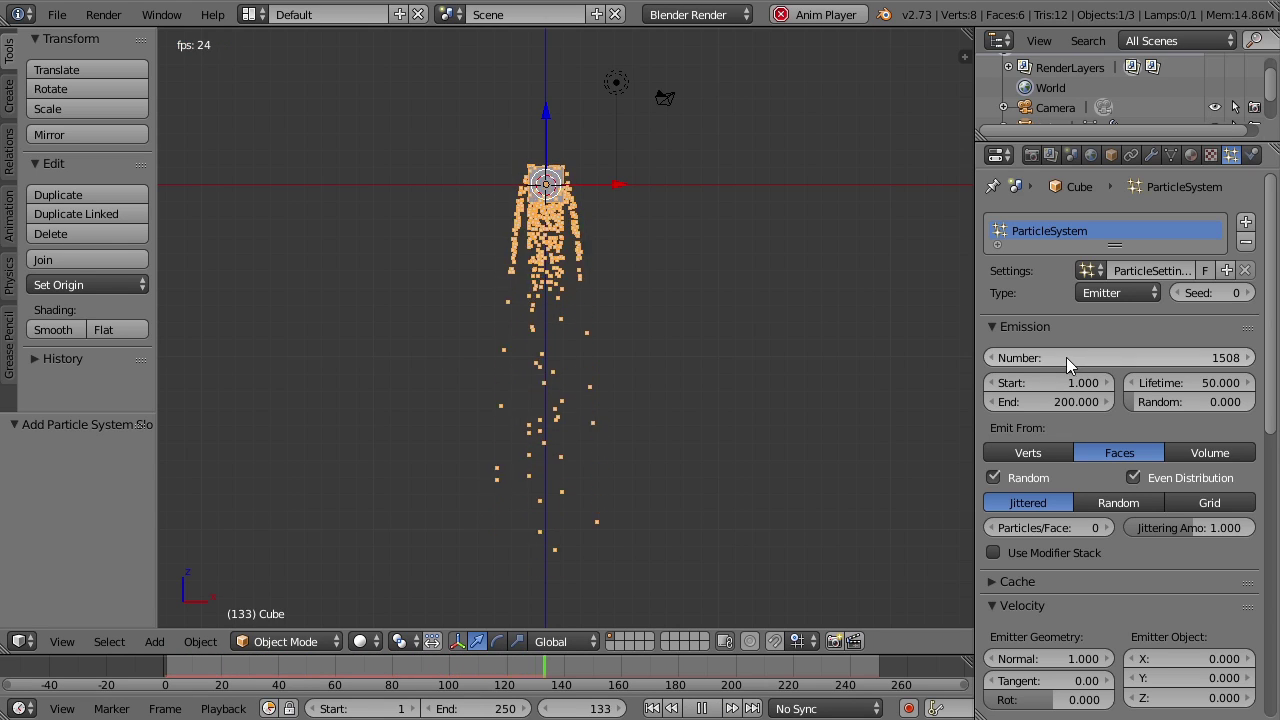
pyautogui.moveTo(1066, 354); pyautogui.dragTo(1151, 354)
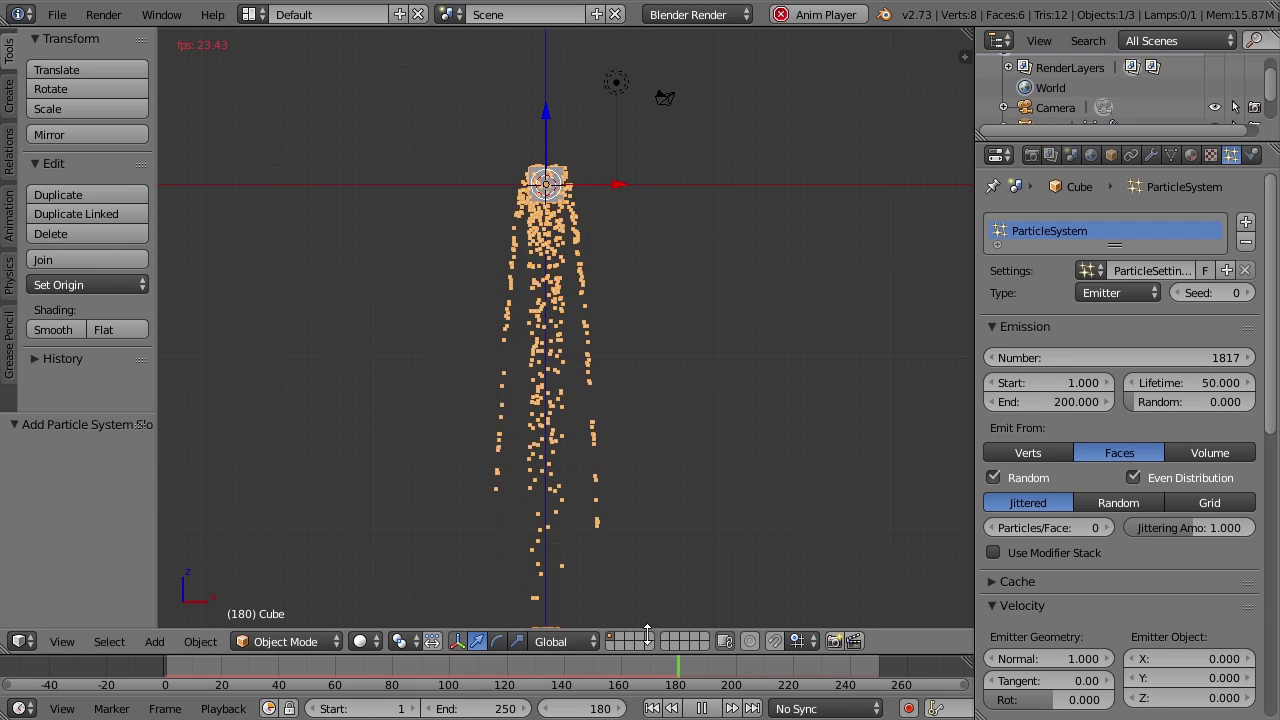
pyautogui.click(703, 708)
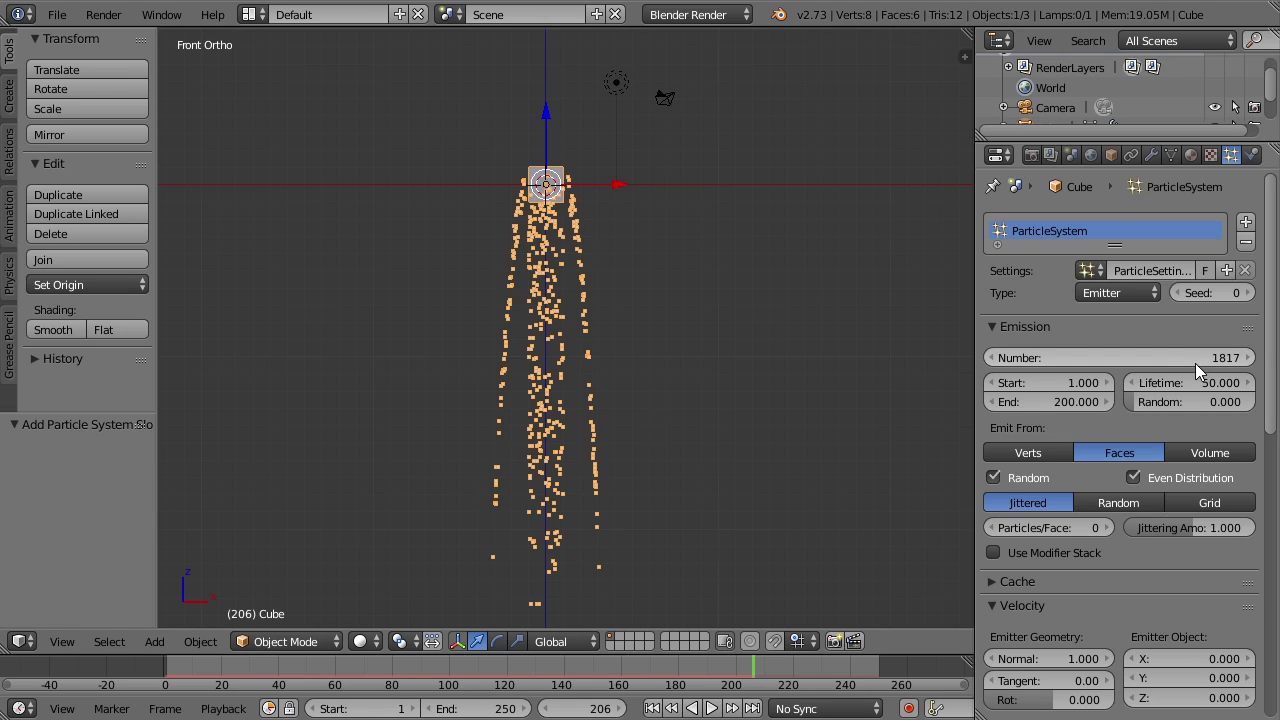
# - Set the particle number to 10000, preview the denser emission, and return to the first frame
pyautogui.moveTo(1177, 358); pyautogui.dragTo(1189, 358)
pyautogui.click(1170, 352)
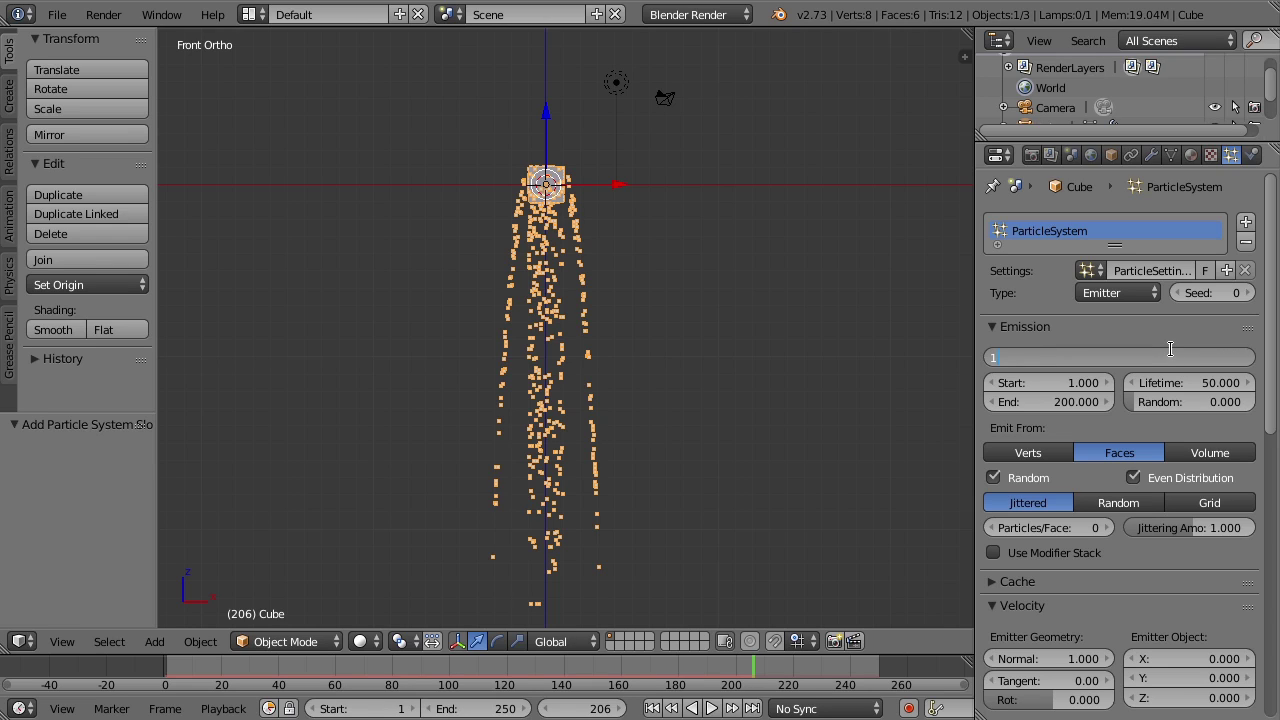
pyautogui.press('Return')
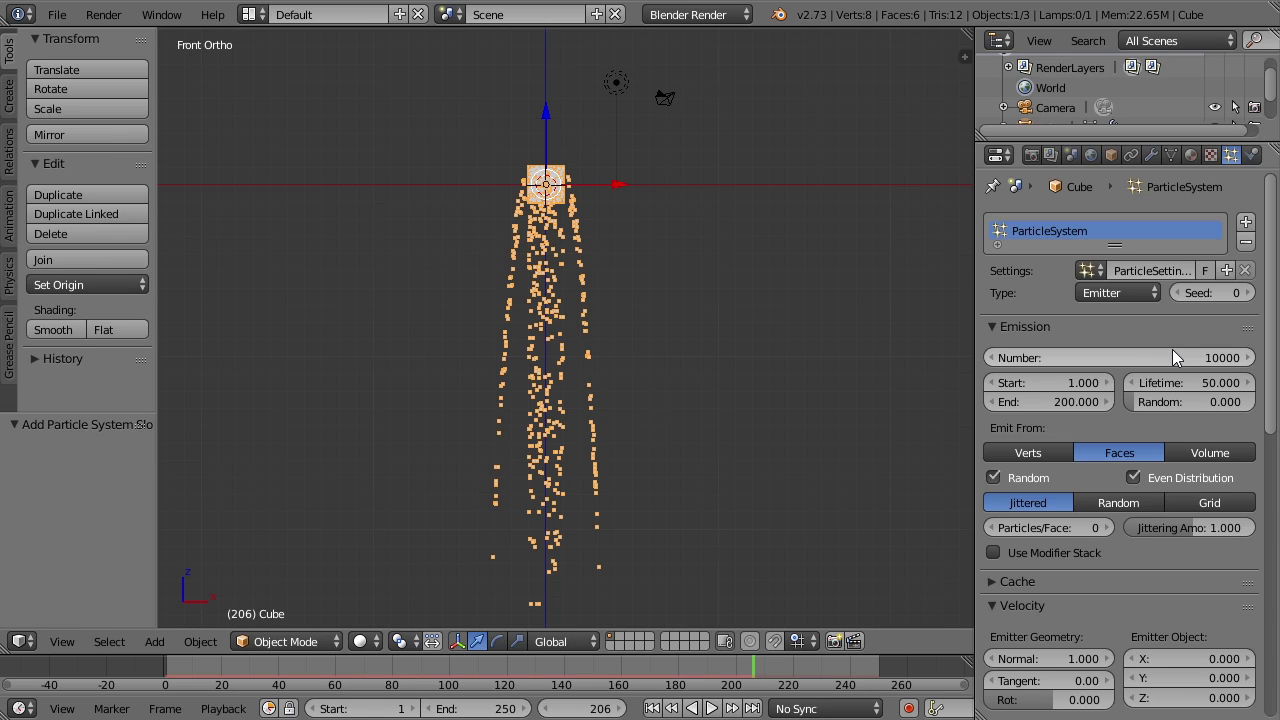
pyautogui.click(655, 709)
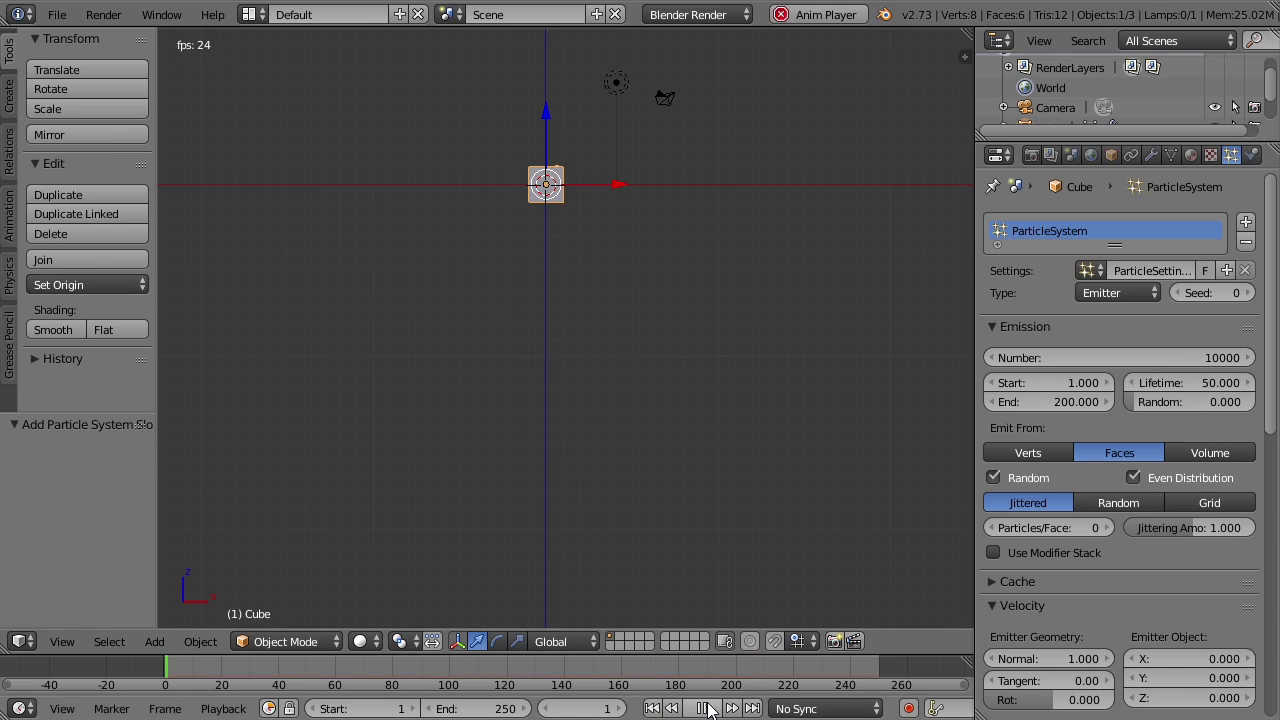
pyautogui.click(709, 709)
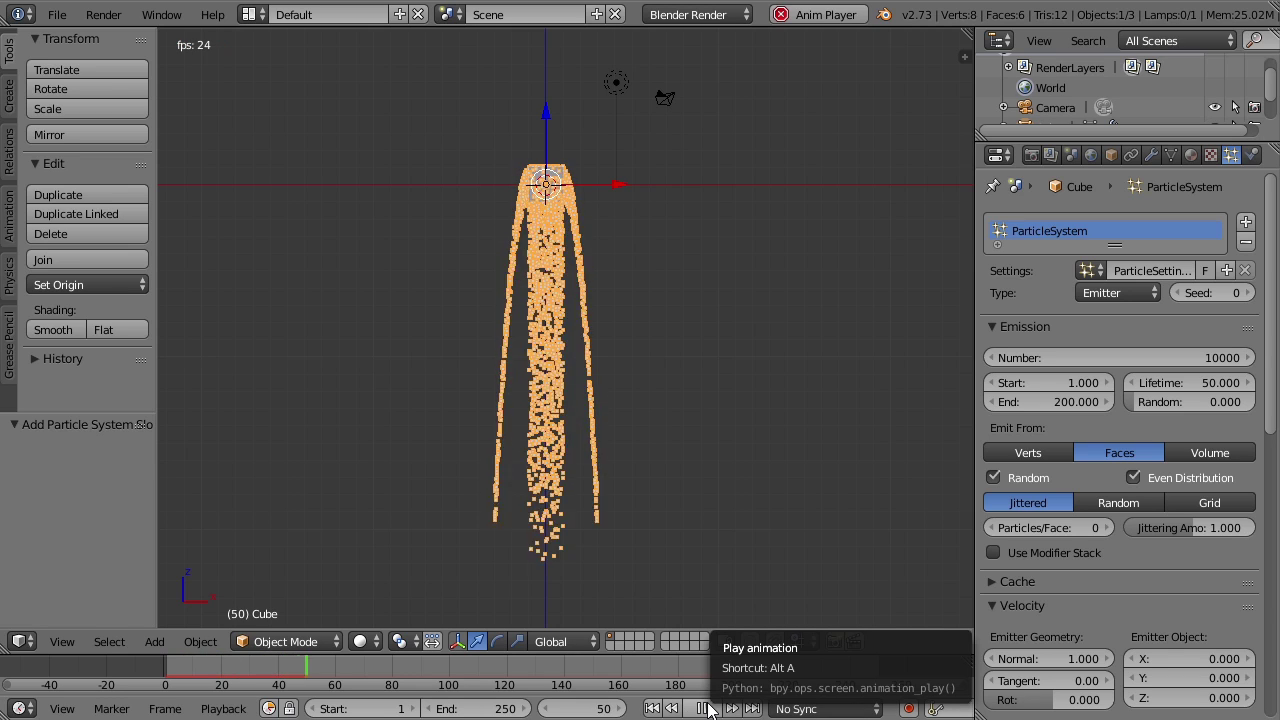
pyautogui.click(709, 709)
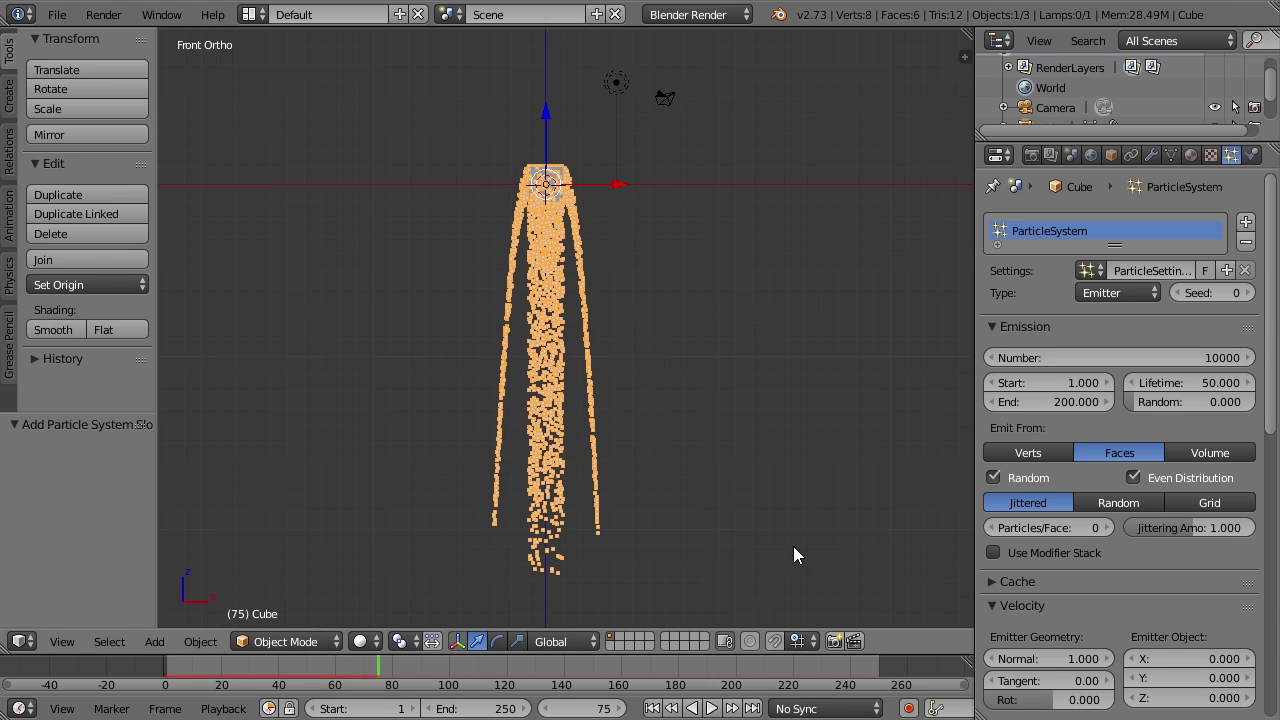
pyautogui.click(651, 709)
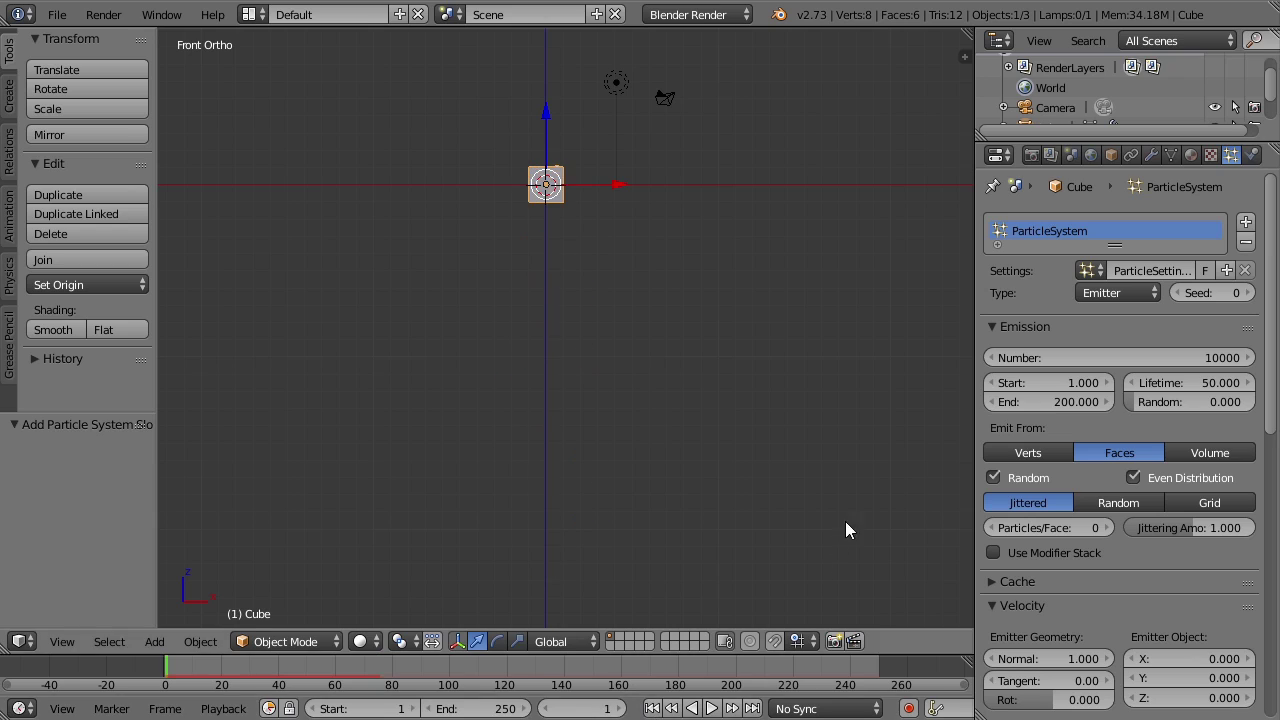
# - Preview the simulation with the emission starting at frame 15, and restore the start to frame 1
pyautogui.click(1048, 383)
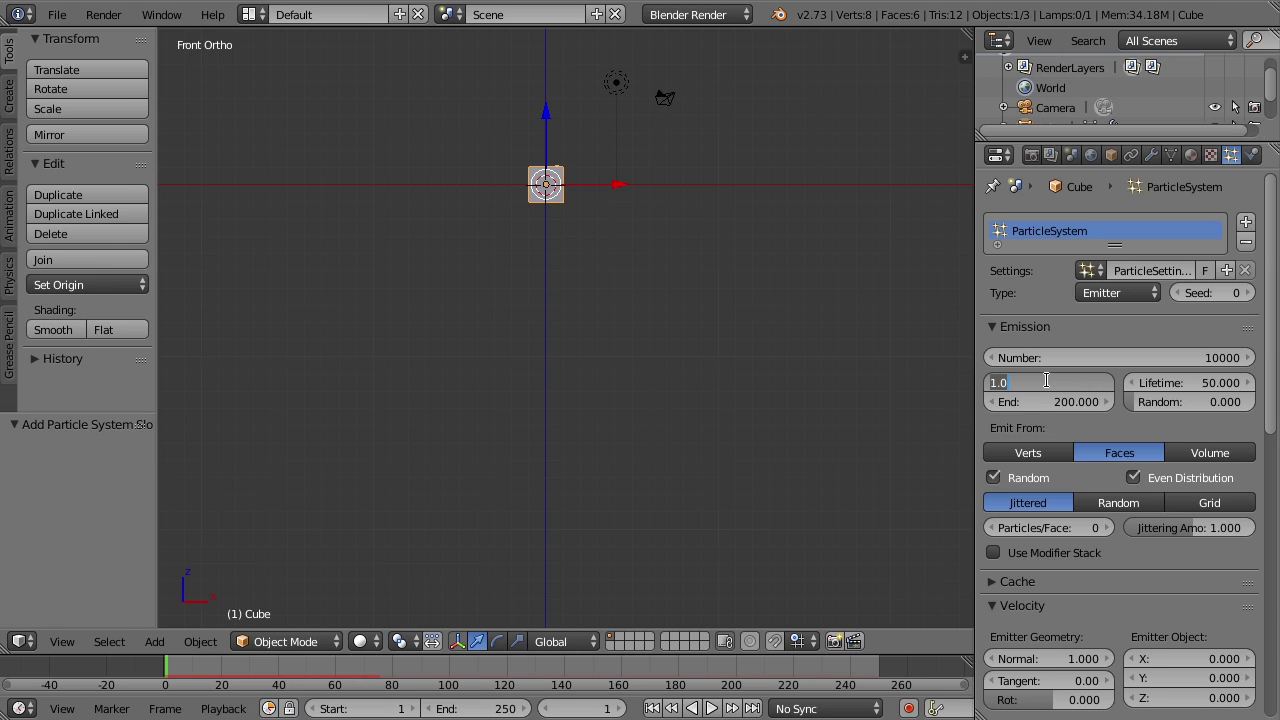
pyautogui.press('Return')
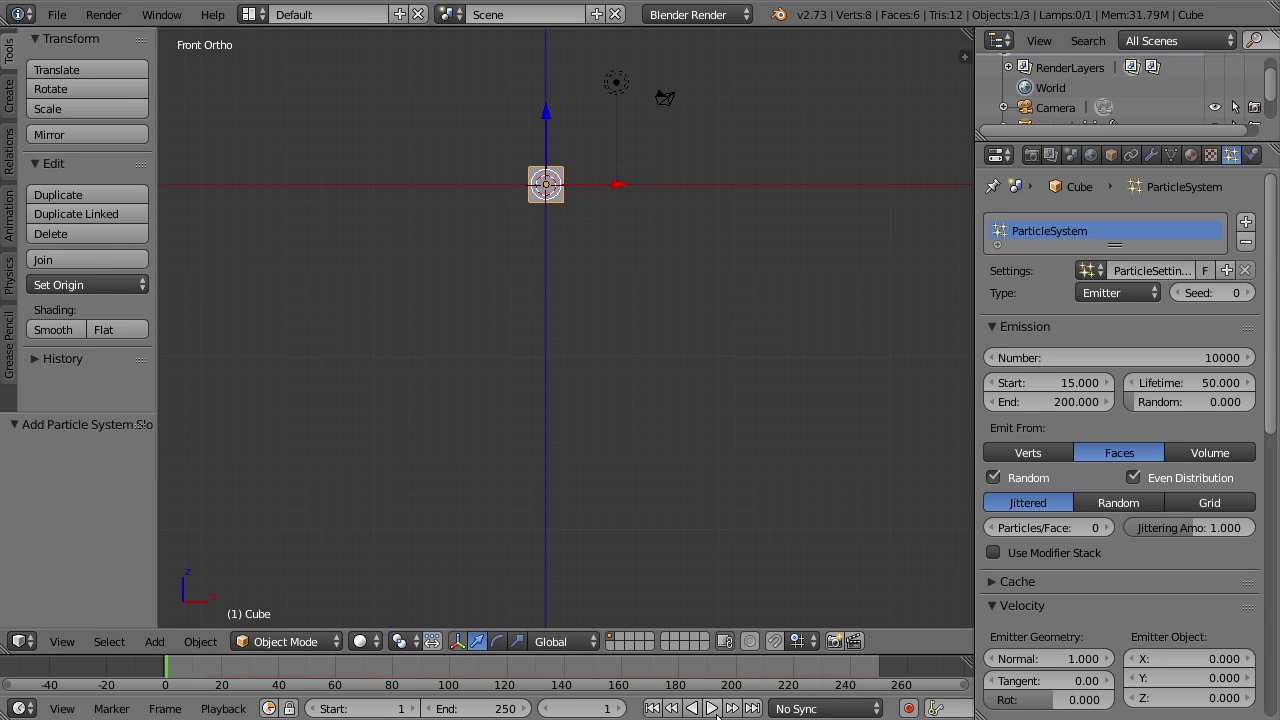
pyautogui.click(712, 709)
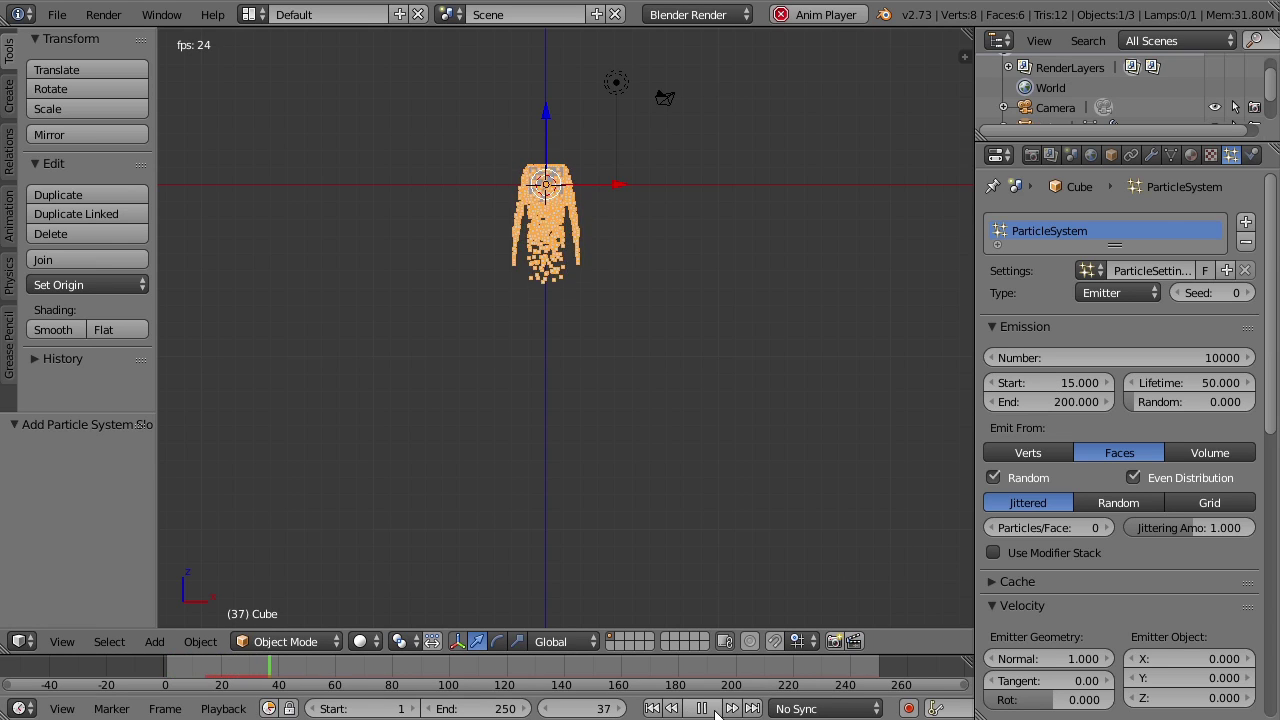
pyautogui.click(715, 710)
pyautogui.click(1069, 380)
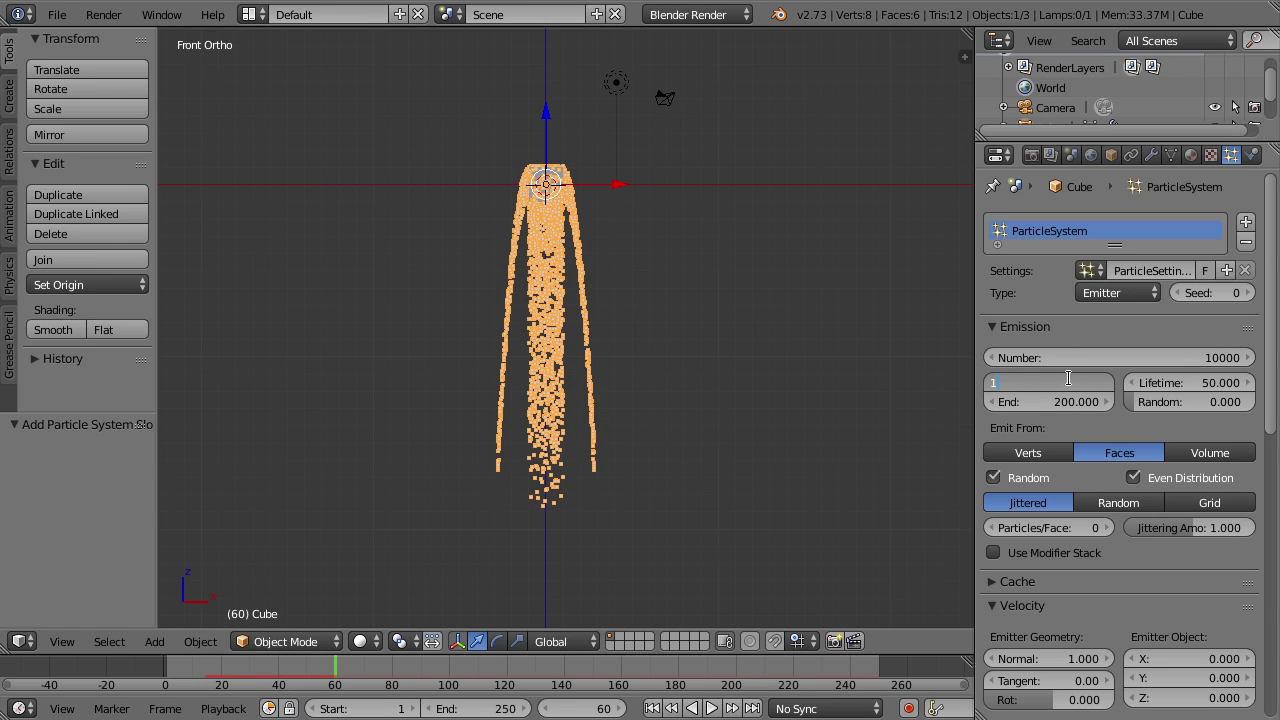
pyautogui.press('Return')
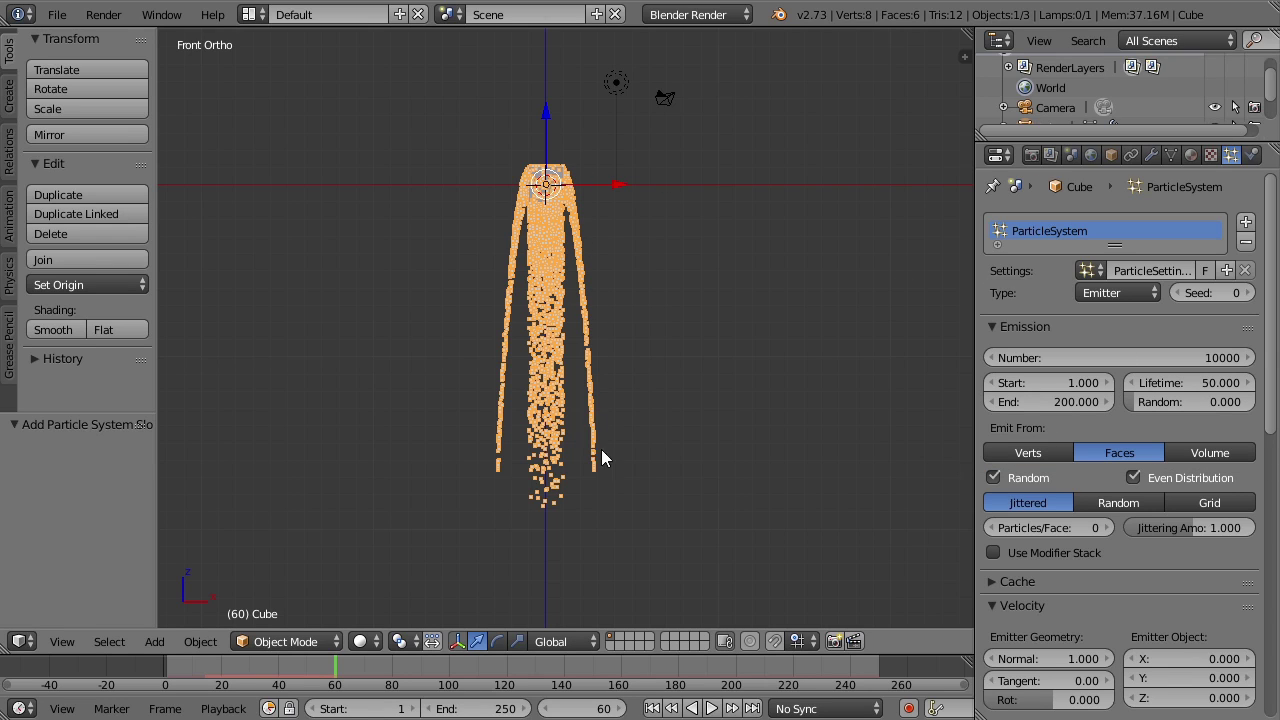
# - Set the particle lifetime to 25 frames and replay the simulation from the first frame, watching the particles near the cube
pyautogui.click(1186, 390)
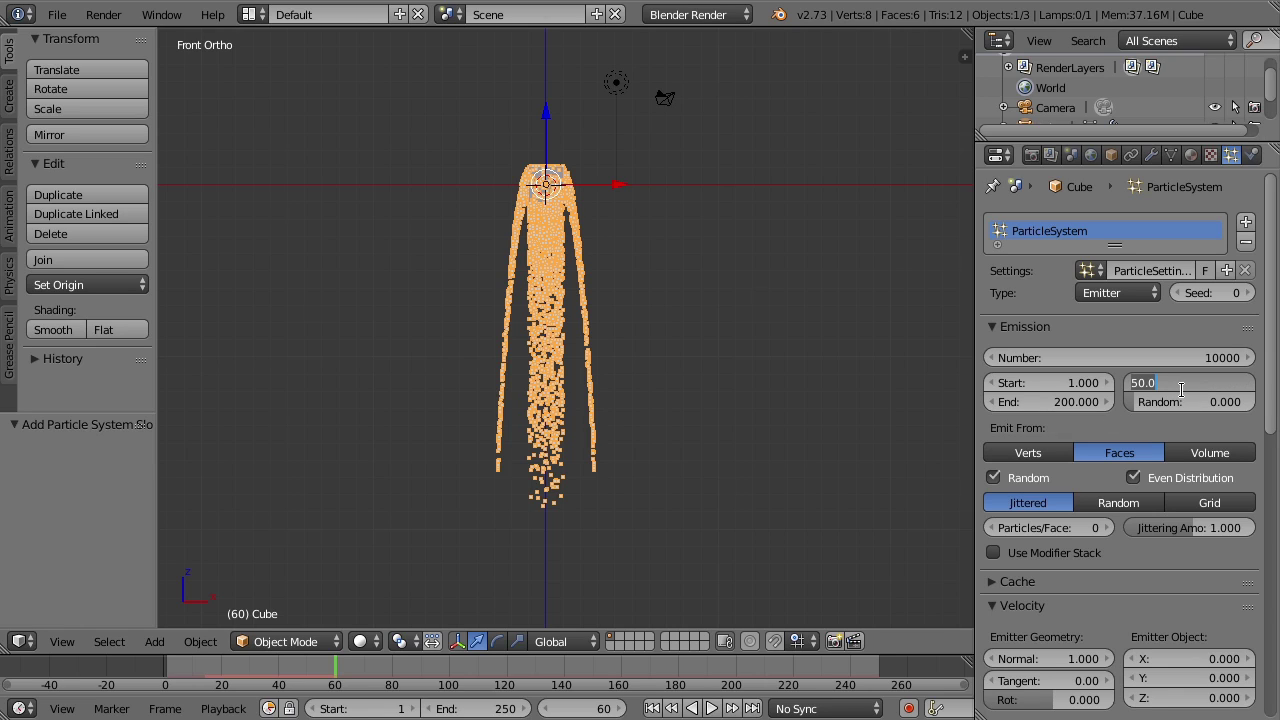
pyautogui.write('25')
pyautogui.press('Return')
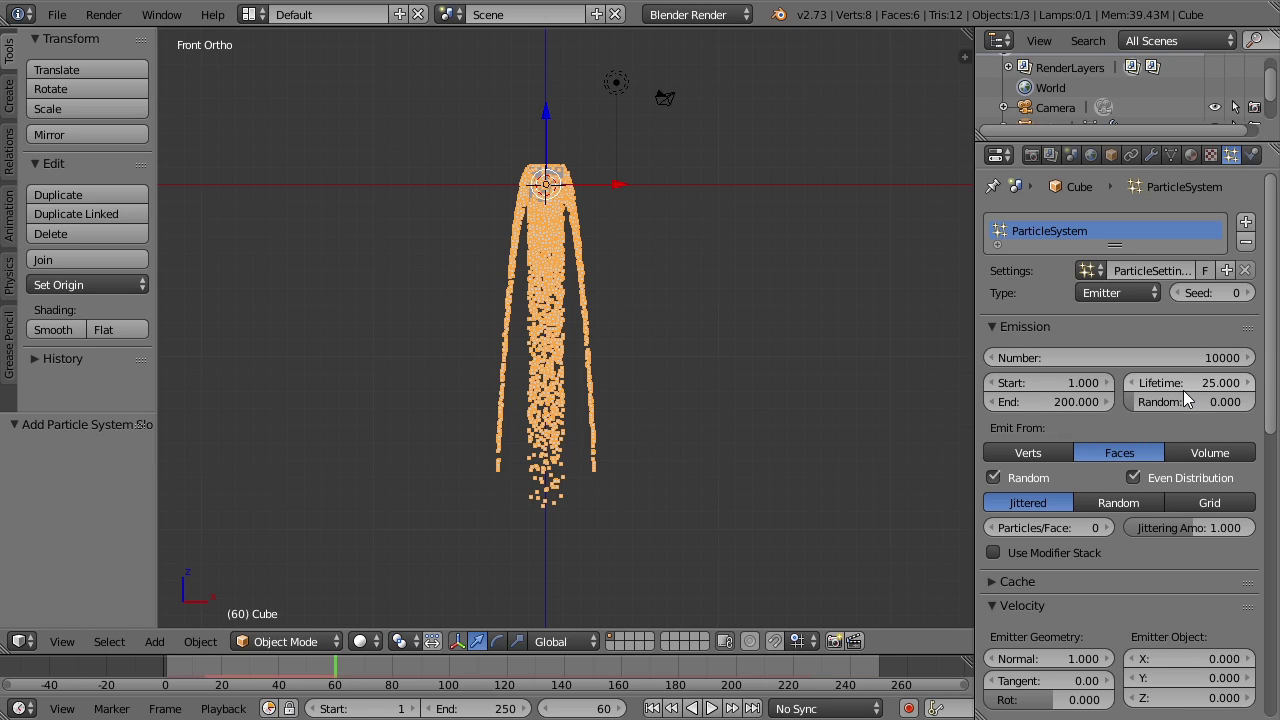
pyautogui.click(651, 708)
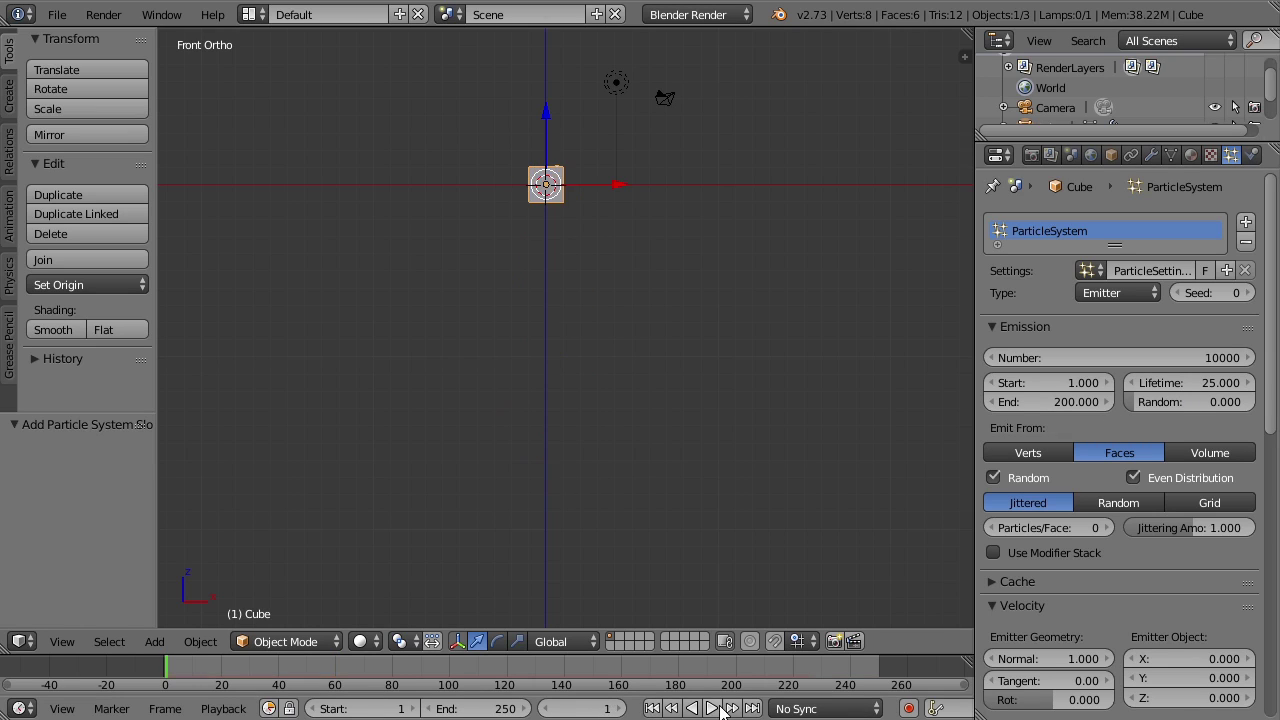
pyautogui.click(711, 708)
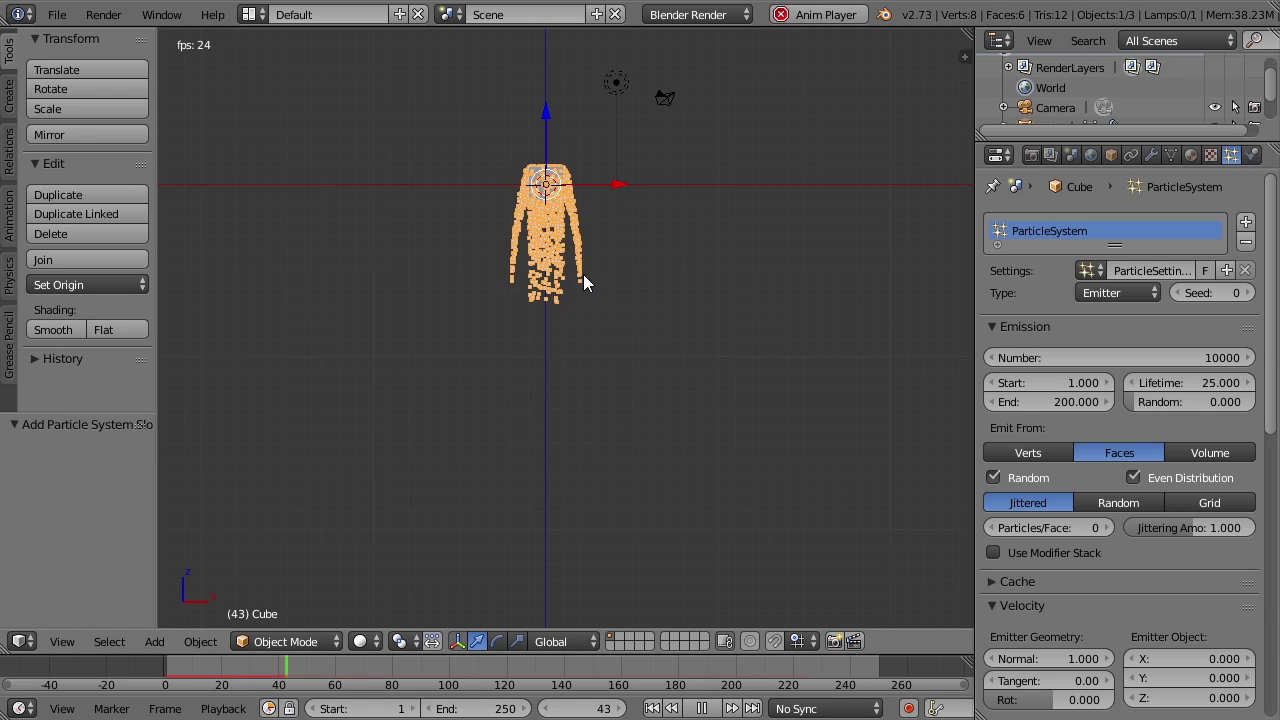
pyautogui.scroll(3, 565, 260)
pyautogui.keyDown('shift'); pyautogui.moveTo(594, 290); pyautogui.dragTo(607, 461, button='middle'); pyautogui.keyUp('shift')
pyautogui.scroll(1, 607, 461)
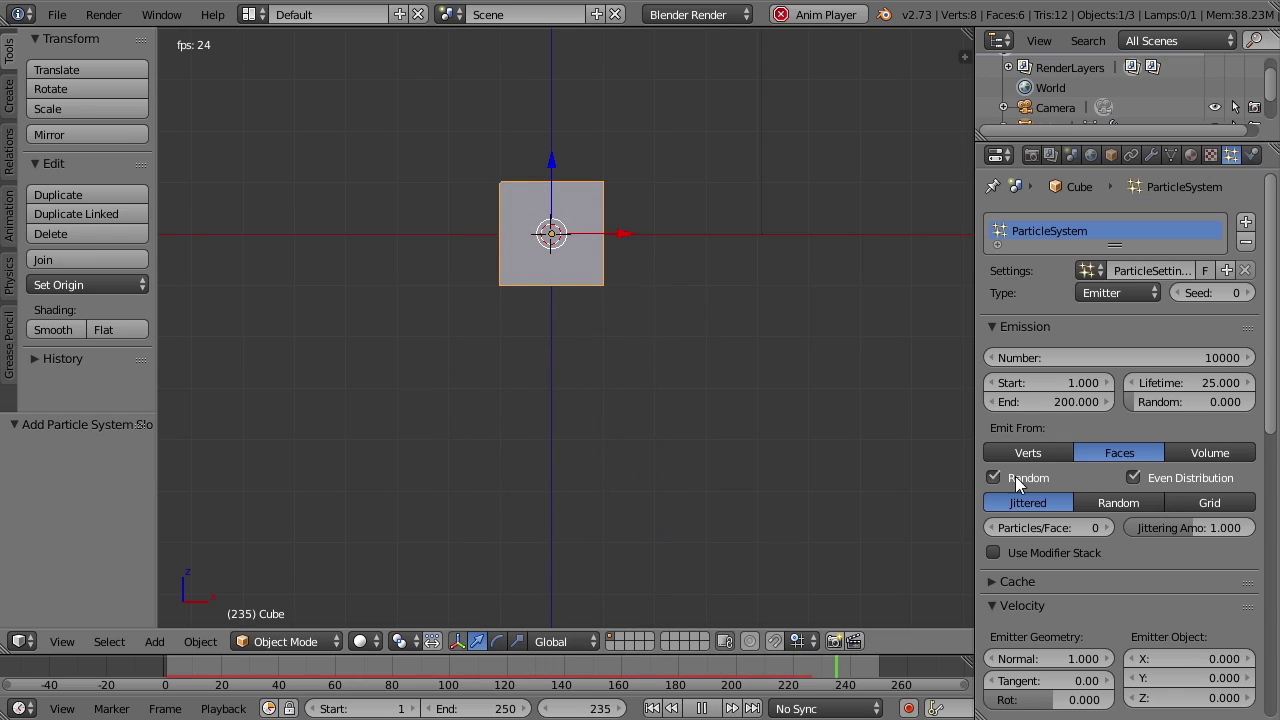
# - Set the random variation of the particle lifetime to 1.000 and preview the simulation
pyautogui.moveTo(1159, 405); pyautogui.dragTo(1279, 405)
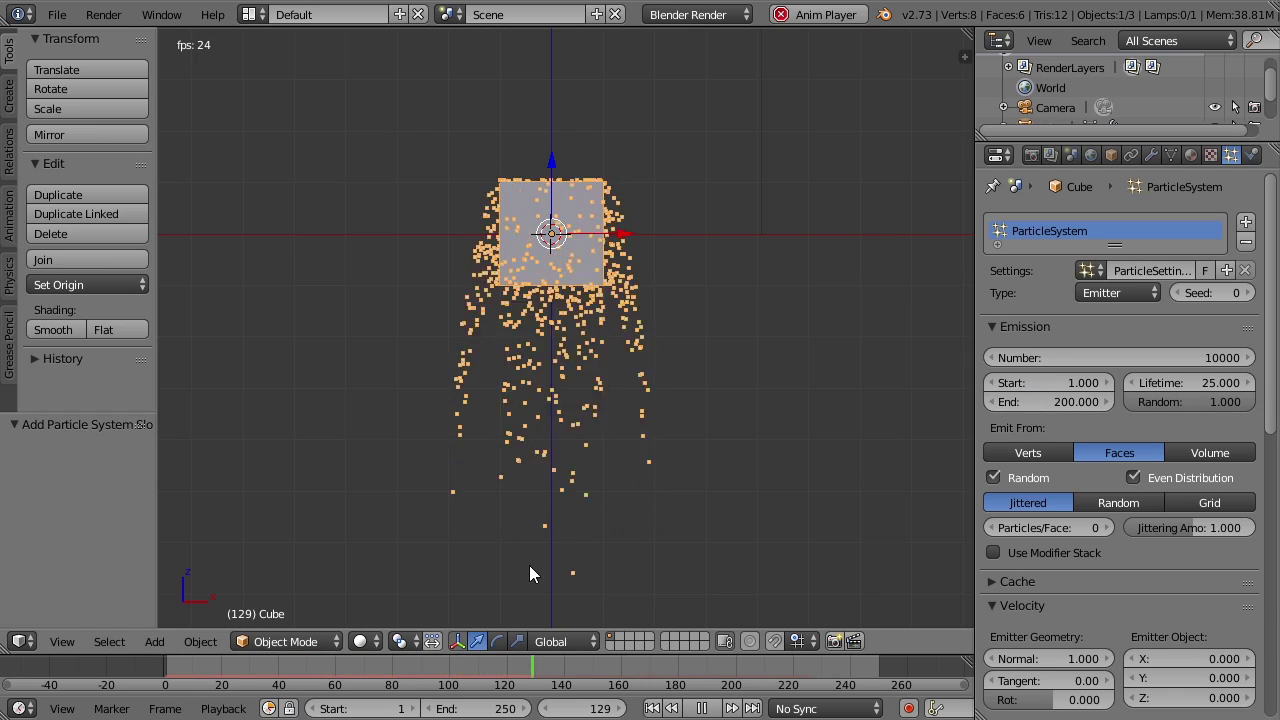
pyautogui.click(709, 708)
pyautogui.click(711, 708)
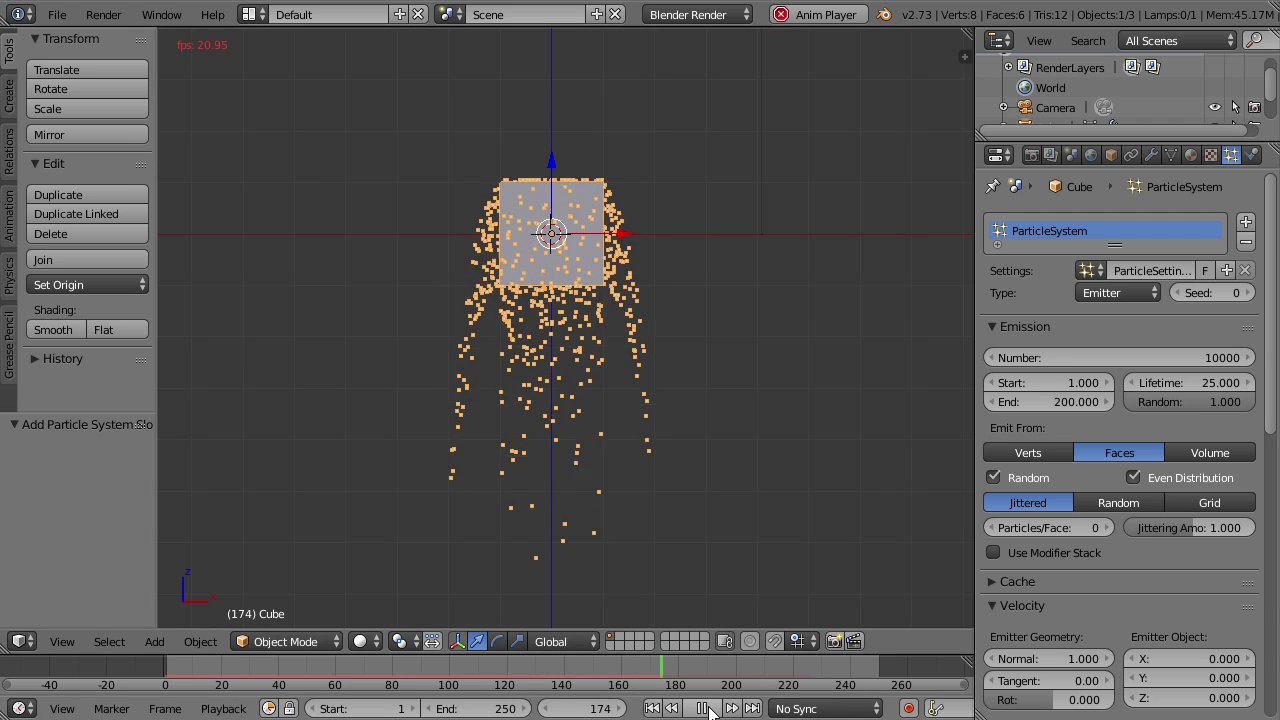
# - Try emitting the particles from the cube's vertices and faces, and set the emission source to Volume
pyautogui.click(1030, 452)
pyautogui.click(1119, 452)
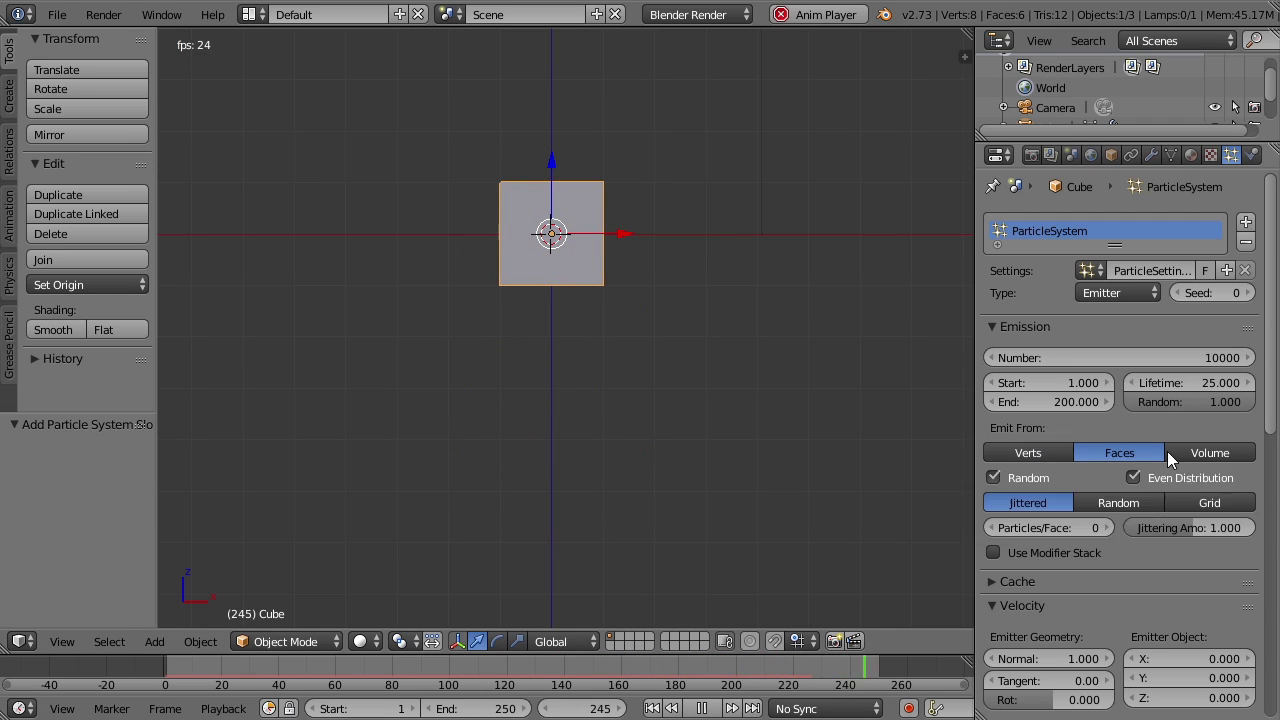
pyautogui.click(1050, 450)
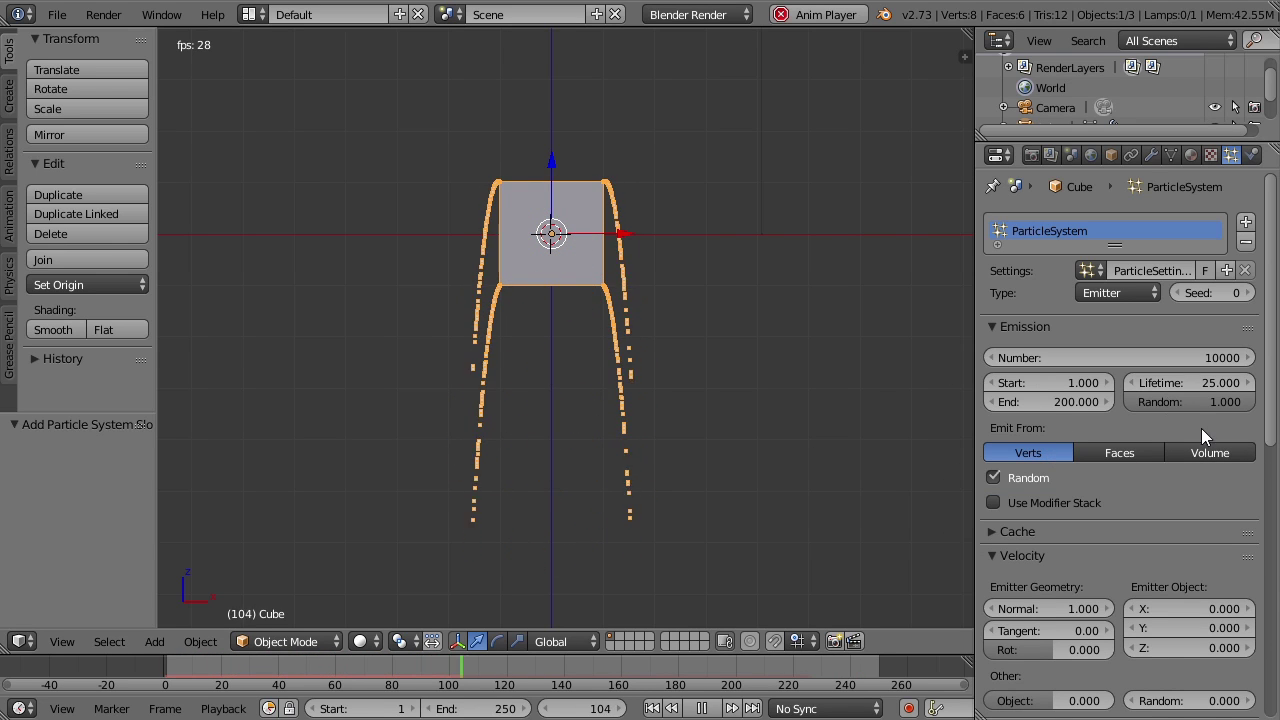
pyautogui.click(1218, 452)
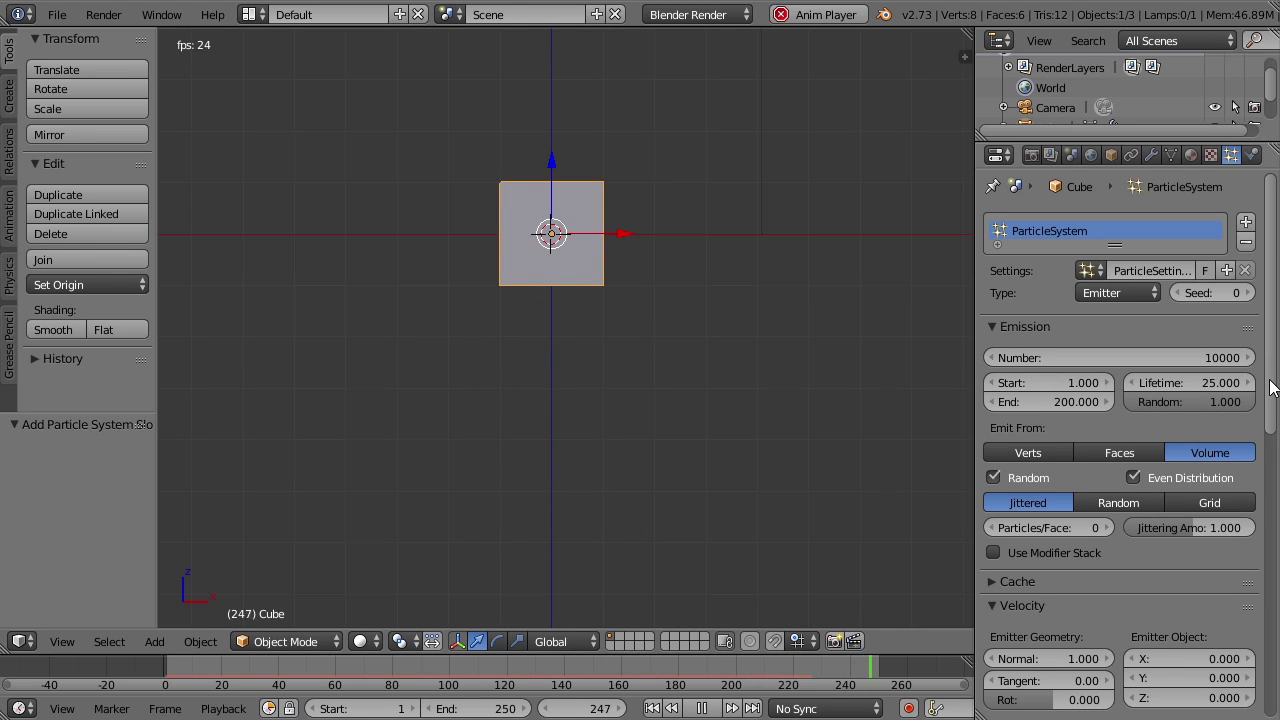
# - Examine the particles falling from the cube from several viewing angles while the simulation plays
pyautogui.moveTo(1273, 382); pyautogui.dragTo(1274, 488)
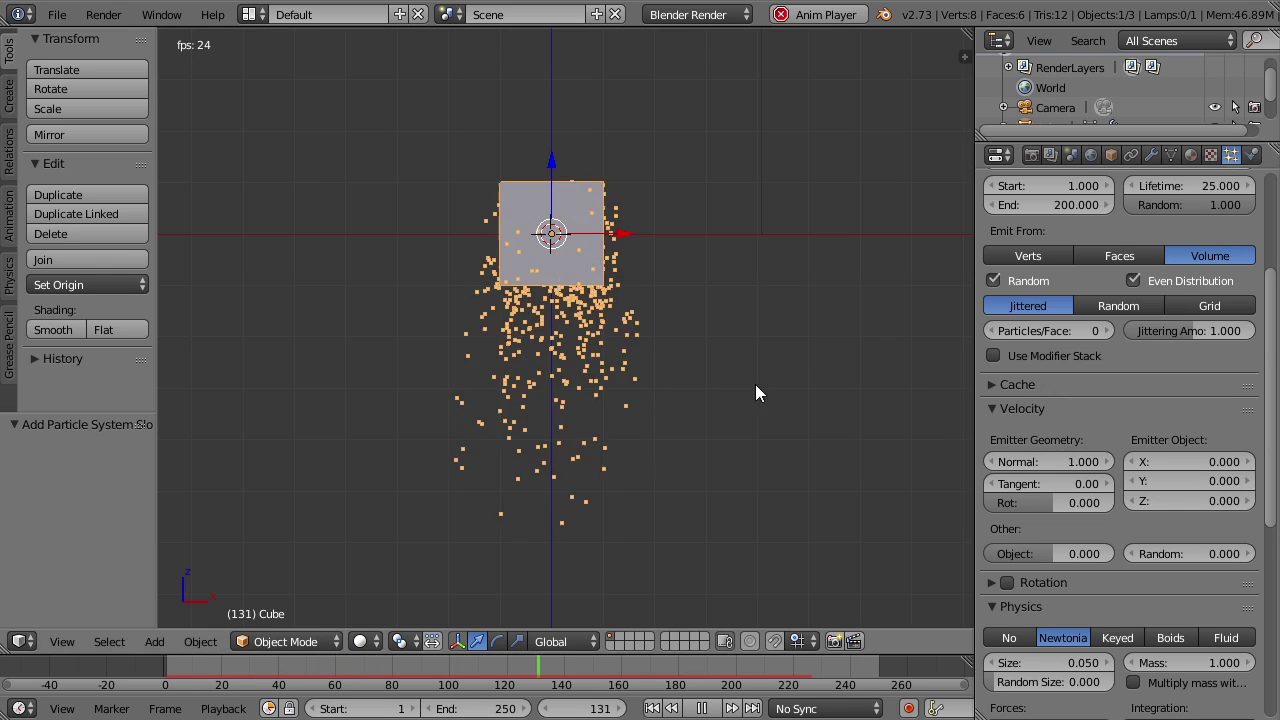
pyautogui.moveTo(804, 339); pyautogui.dragTo(604, 385, button='middle')
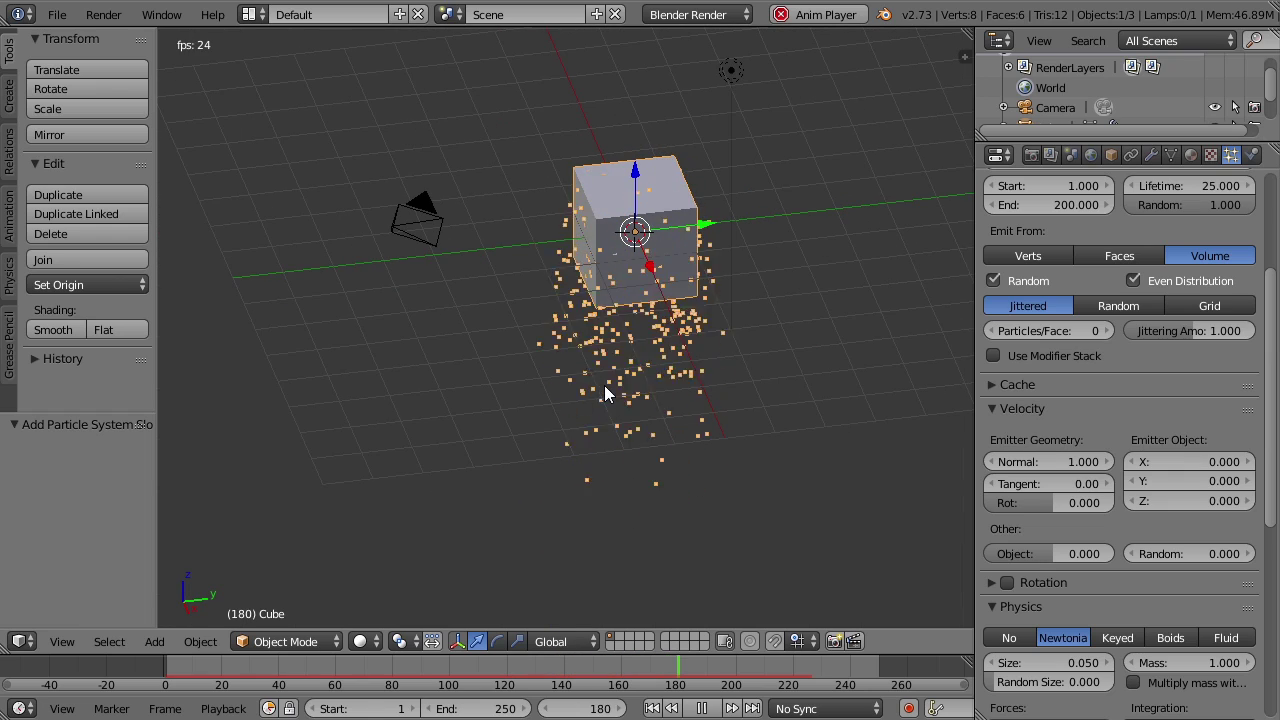
pyautogui.keyDown('shift'); pyautogui.moveTo(632, 223); pyautogui.dragTo(589, 318, button='middle'); pyautogui.keyUp('shift')
pyautogui.scroll(2, 617, 455)
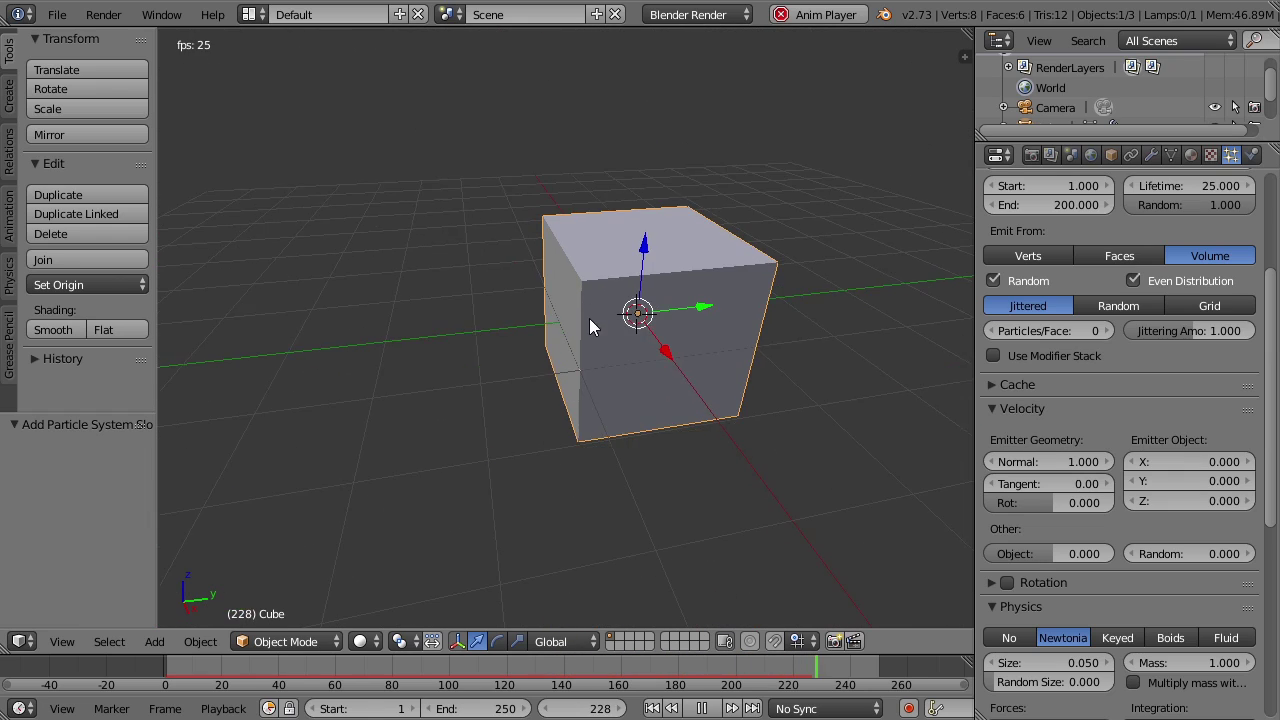
pyautogui.scroll(2, 593, 363)
pyautogui.moveTo(593, 363)
pyautogui.mouseDown(button='middle')
pyautogui.moveTo(596, 325)
pyautogui.moveTo(571, 329)
pyautogui.moveTo(586, 344)
pyautogui.mouseUp(button='middle')
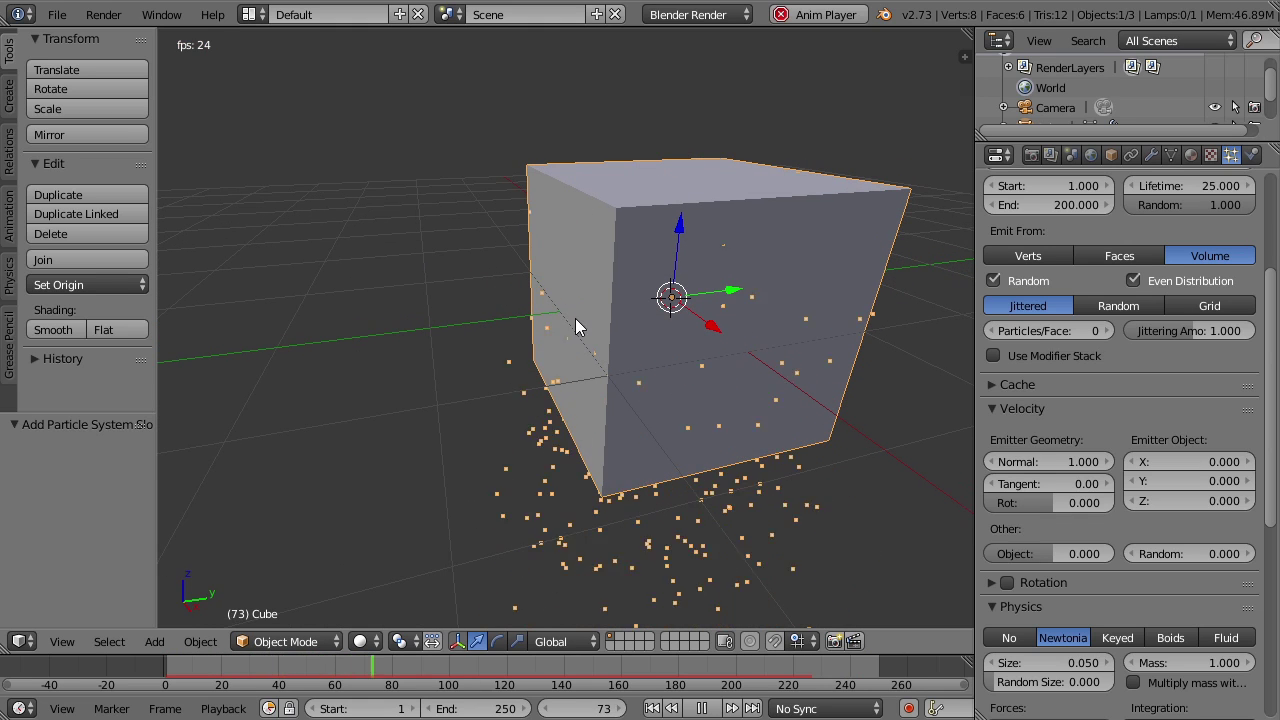
pyautogui.moveTo(597, 294); pyautogui.dragTo(604, 319, button='middle')
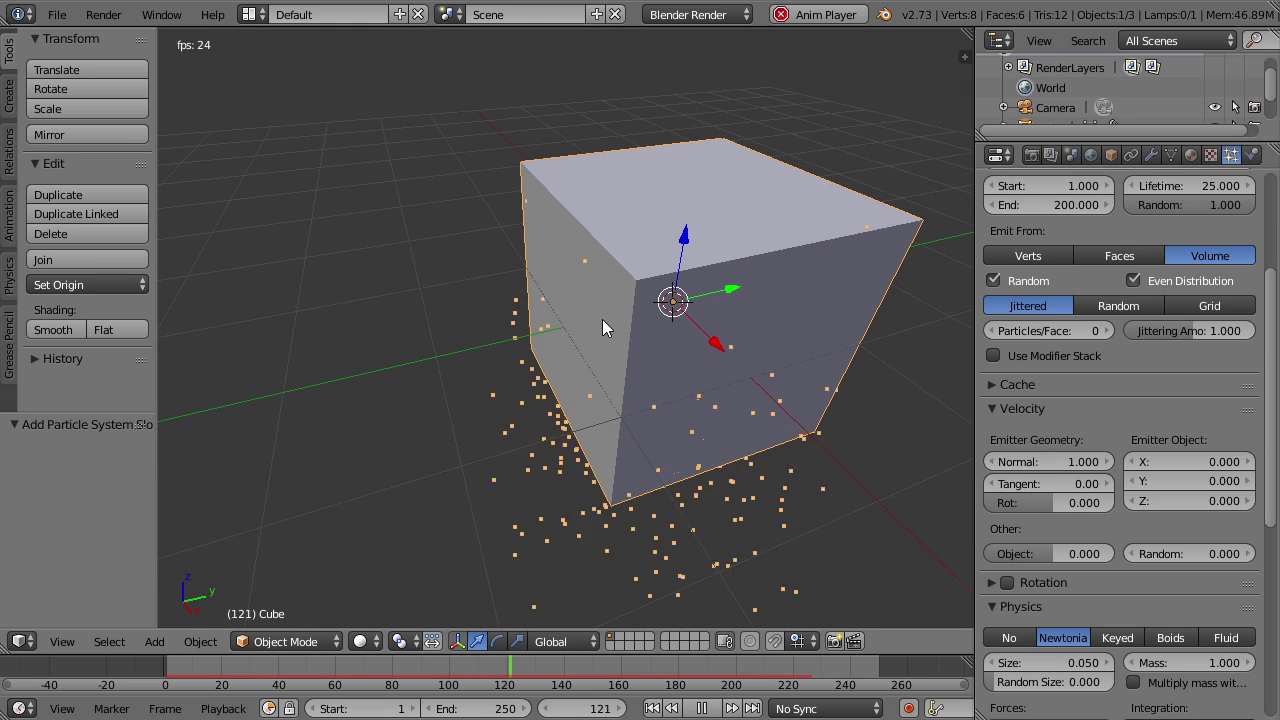
pyautogui.moveTo(595, 386); pyautogui.dragTo(587, 360, button='middle')
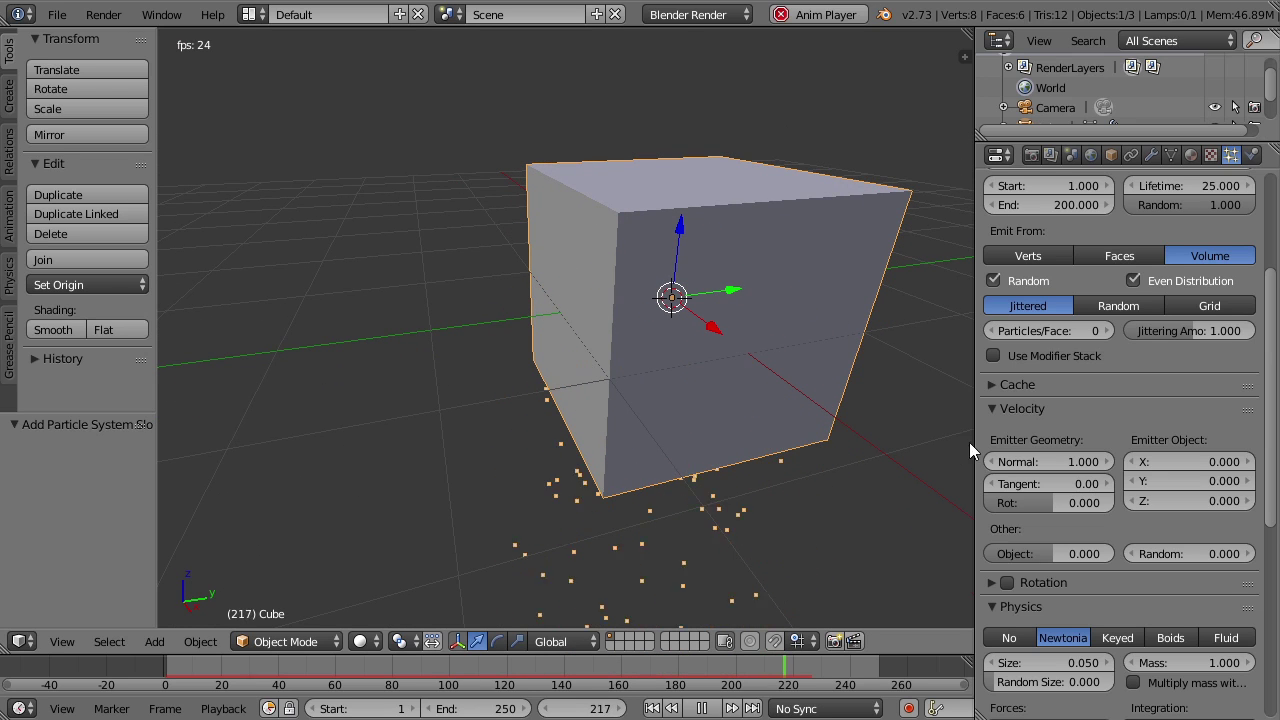
# - Try a normal emission velocity of 4.740 and watch the particles around the cube
pyautogui.moveTo(1039, 463); pyautogui.dragTo(1140, 463)
pyautogui.scroll(-2, 477, 311)
pyautogui.moveTo(477, 311); pyautogui.dragTo(715, 365, button='middle')
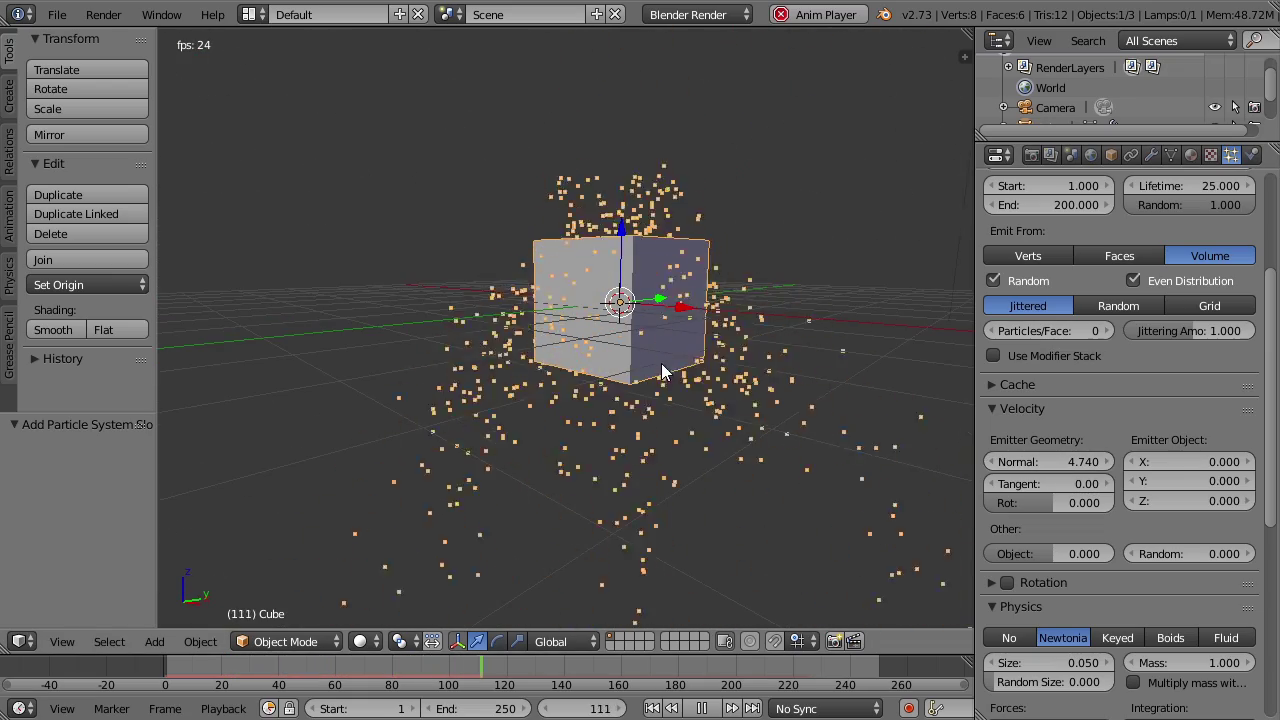
# - Set the normal emission velocity to 0 and watch the particles
pyautogui.click(1039, 461)
pyautogui.write('0')
pyautogui.press('Return')
pyautogui.moveTo(594, 464); pyautogui.dragTo(670, 470, button='middle')
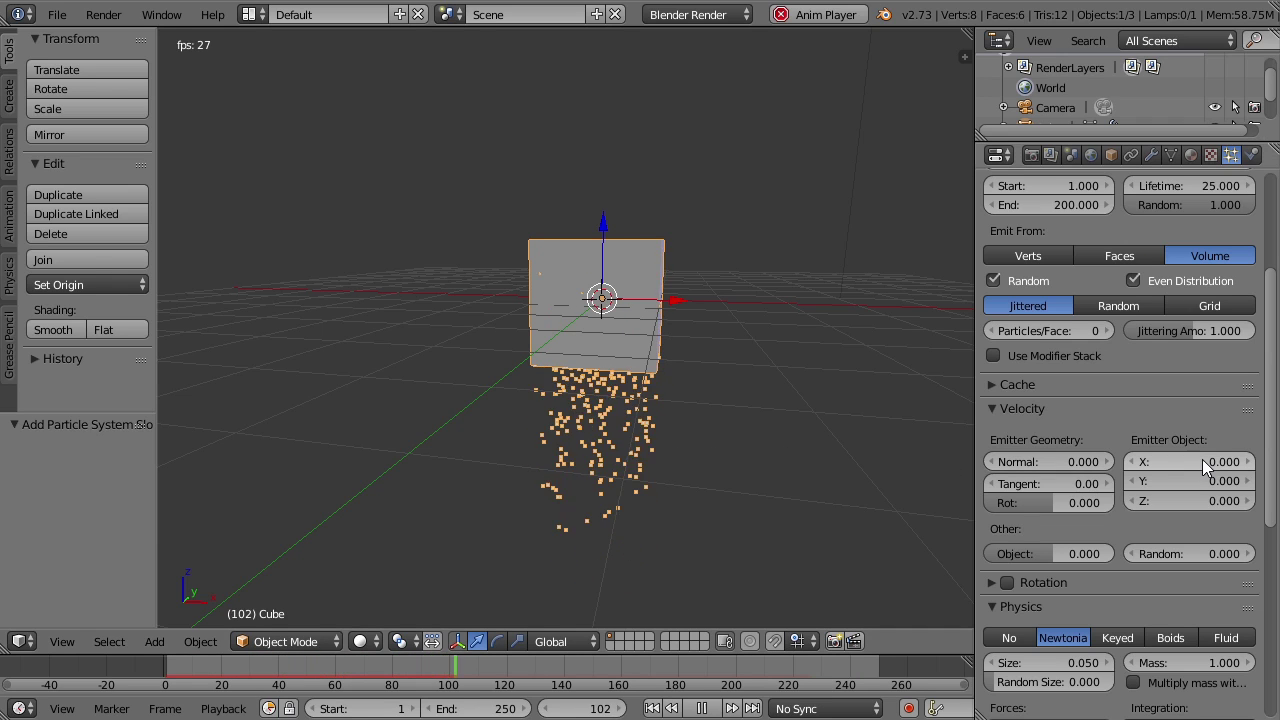
# - Try an emitter object X velocity of 6.640 and rotate the cube by about -53° to test the emission direction
pyautogui.moveTo(1156, 464)
pyautogui.mouseDown()
pyautogui.moveTo(1182, 460)
pyautogui.moveTo(1153, 462)
pyautogui.mouseUp()
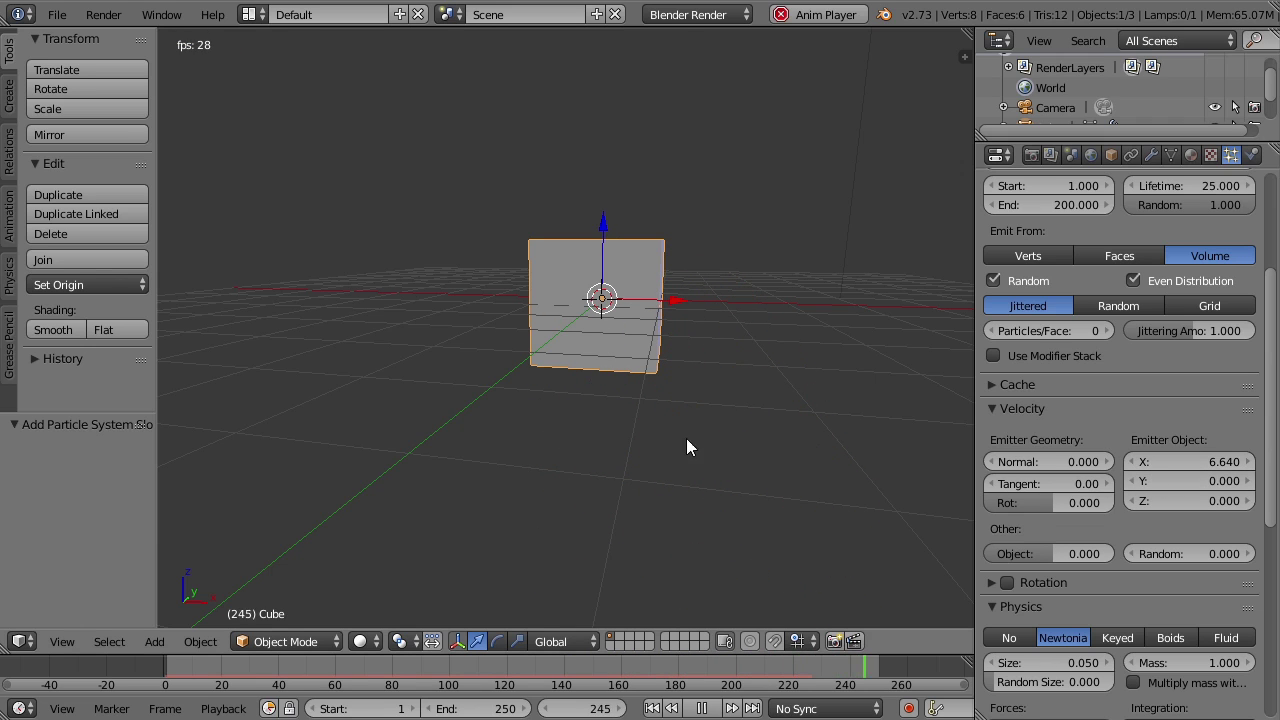
pyautogui.moveTo(658, 439); pyautogui.dragTo(640, 469, button='middle')
pyautogui.press('r')
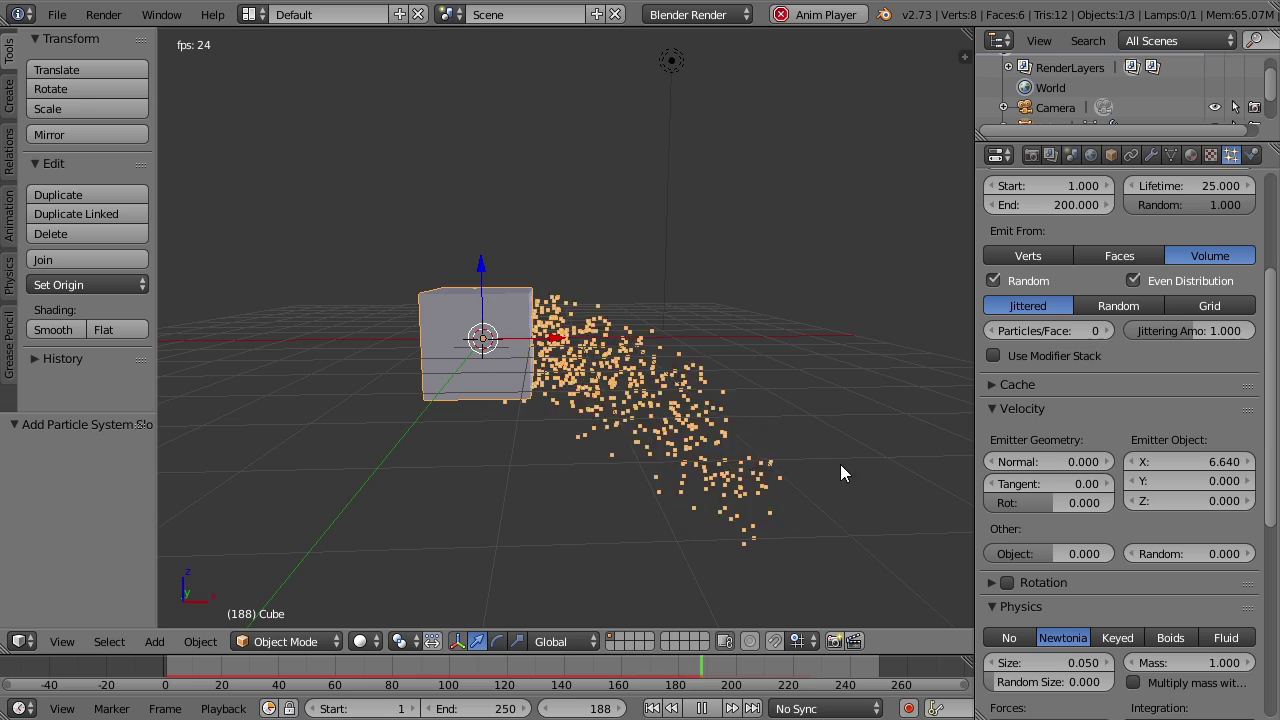
pyautogui.click(717, 179)
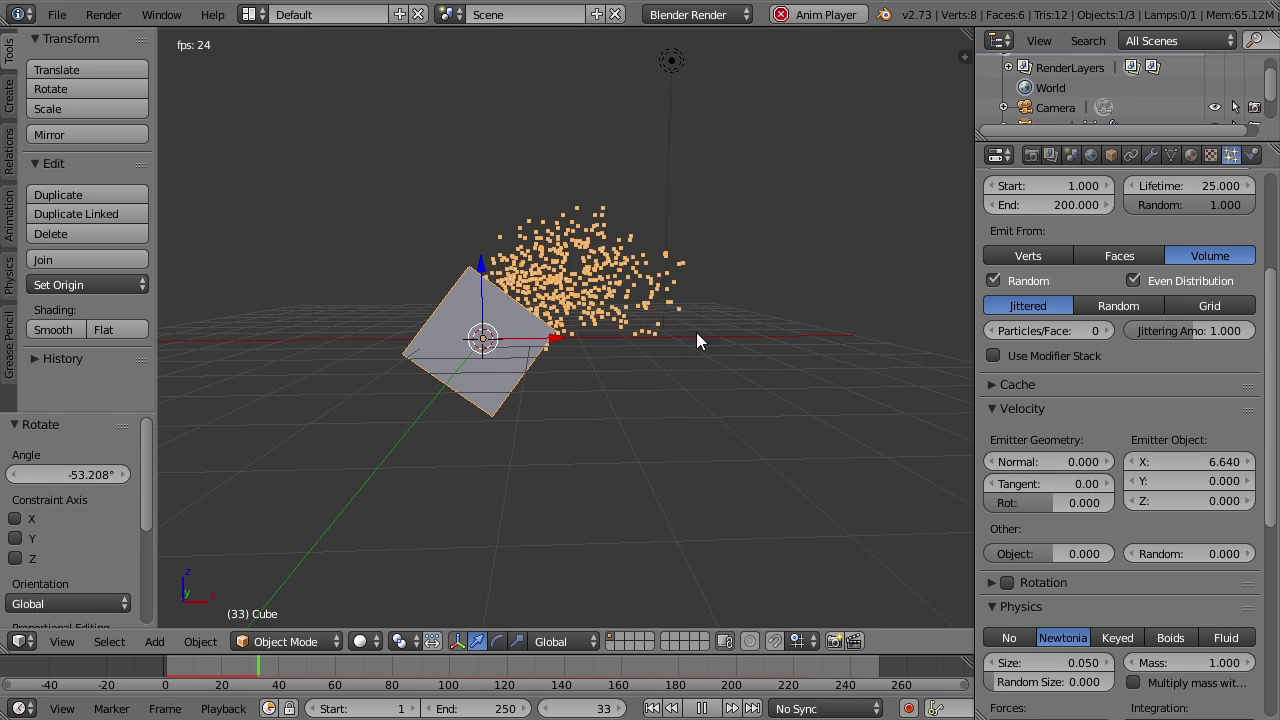
# - Switch the transform orientation to Local to check the rotated cube's axes, and return it to Global
pyautogui.click(563, 641)
pyautogui.click(567, 595)
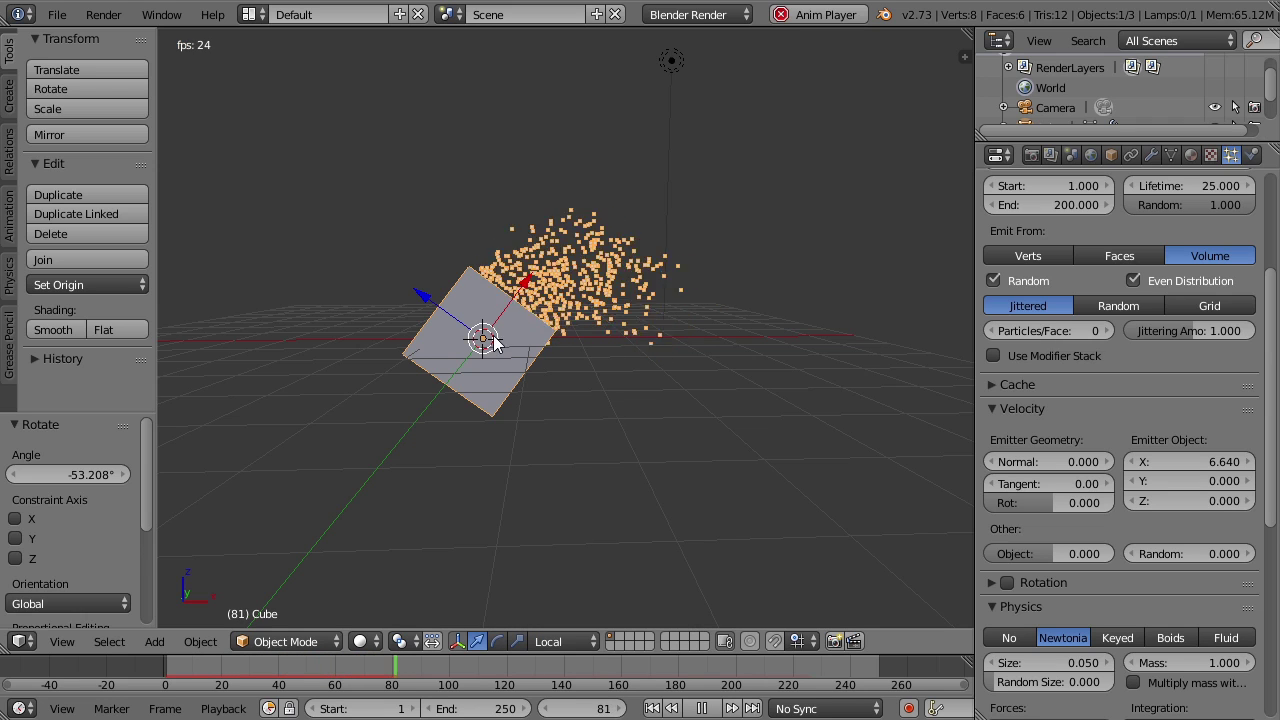
pyautogui.click(584, 641)
pyautogui.click(585, 618)
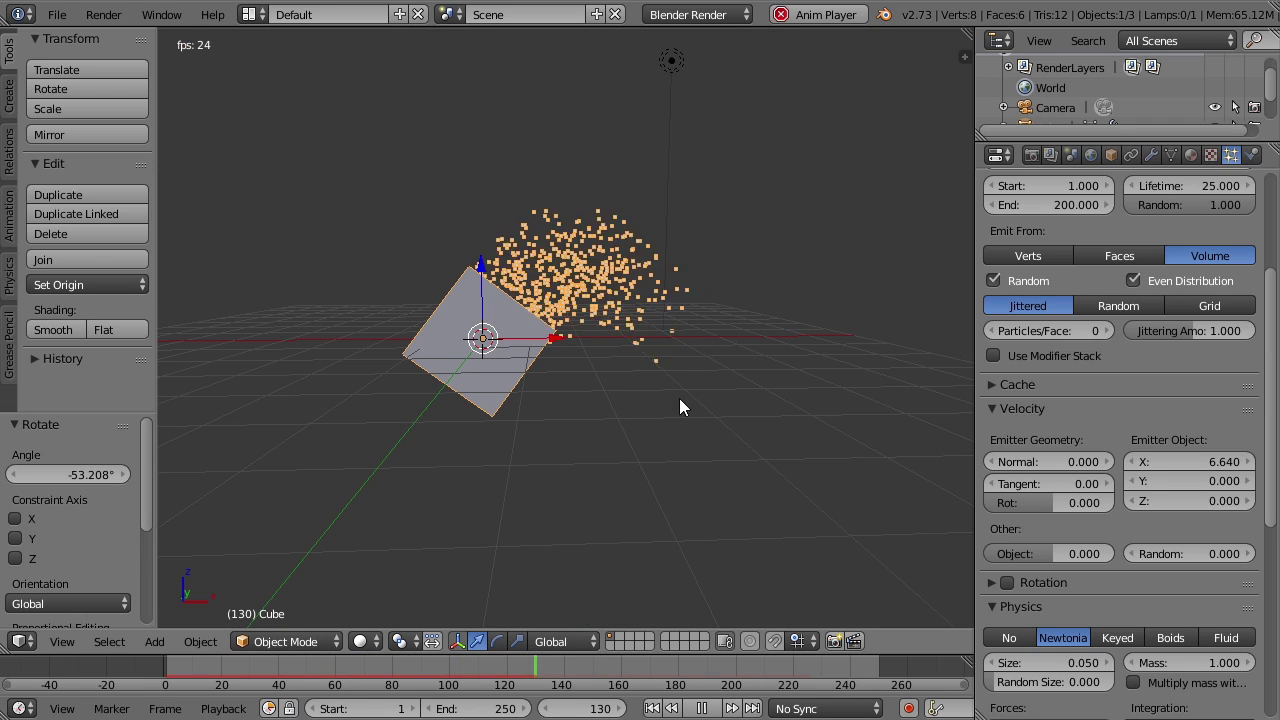
# - Clear the cube's rotation, restart the playback and reset the emitter object X velocity to 0
pyautogui.hotkey('alt', 'r')
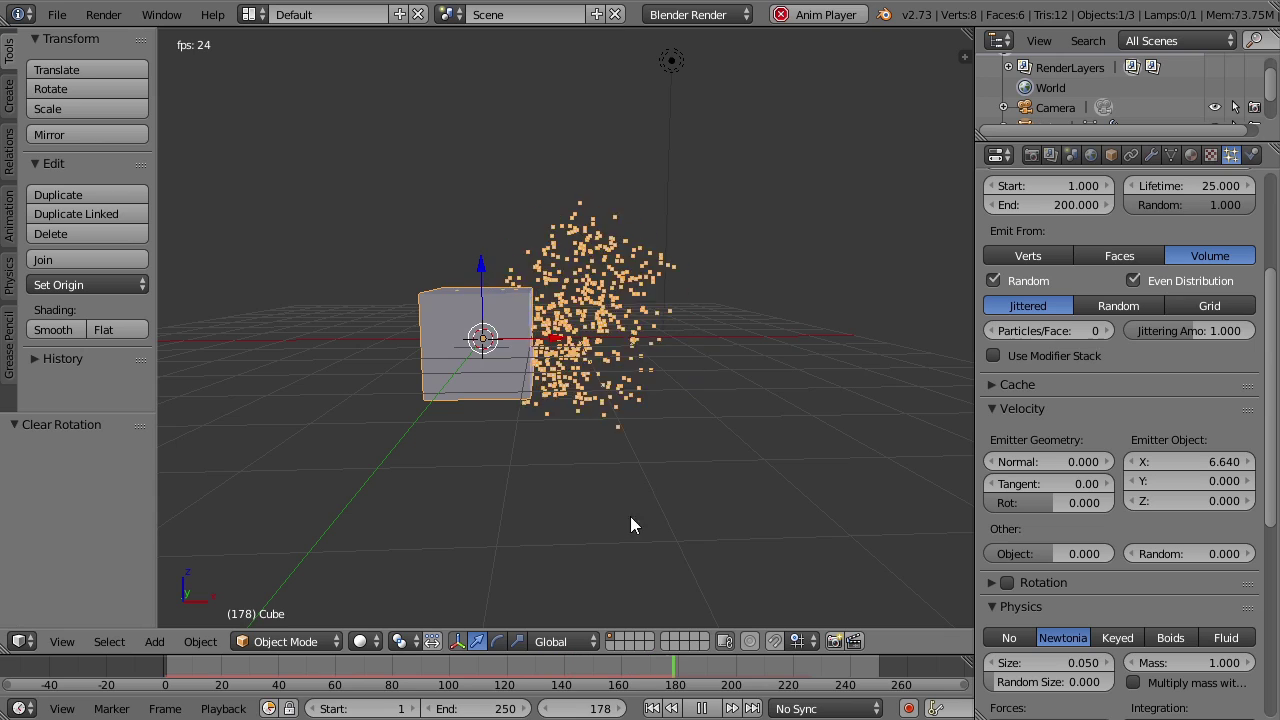
pyautogui.hotkey('alt', 'a')
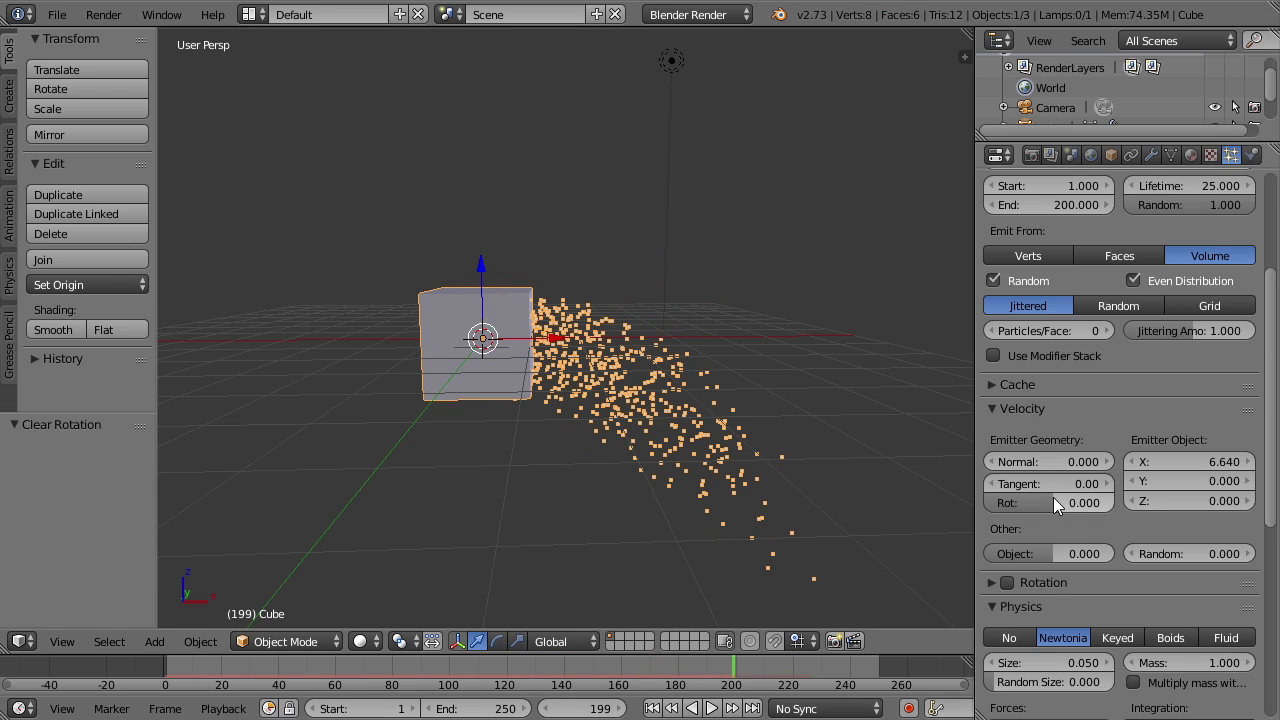
pyautogui.click(712, 708)
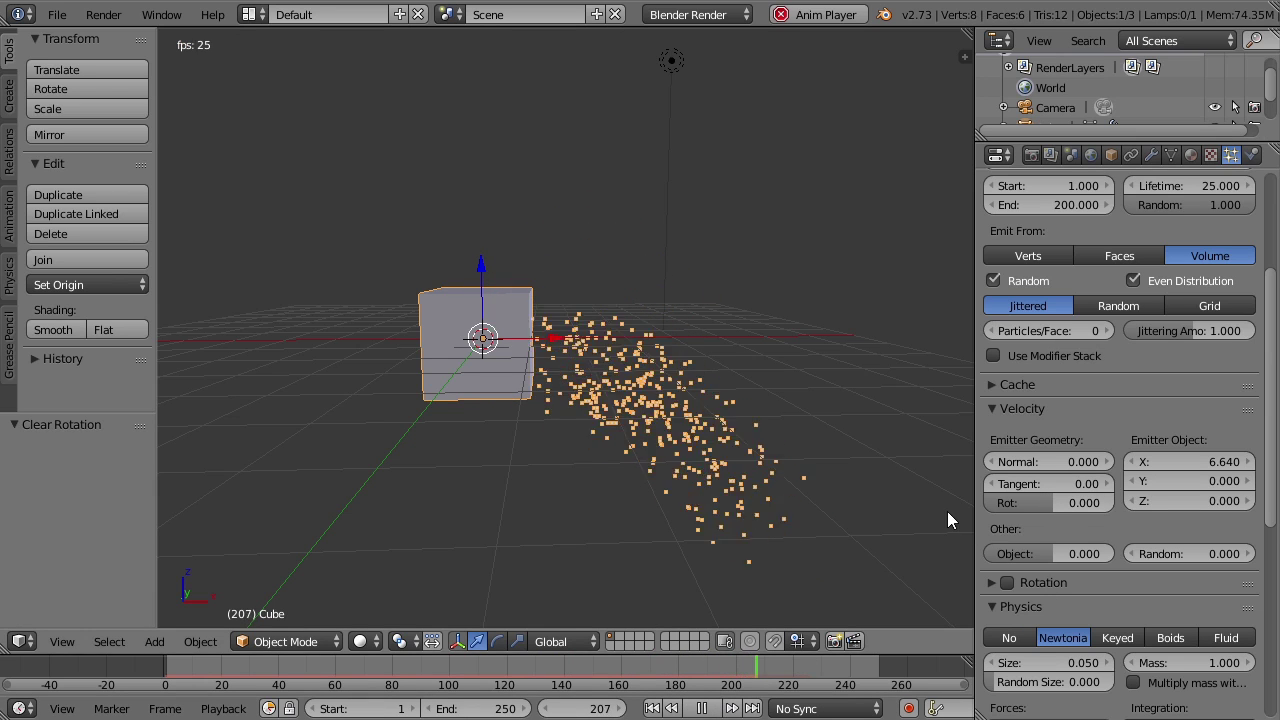
pyautogui.click(1165, 461)
pyautogui.write('0')
pyautogui.press('Return')
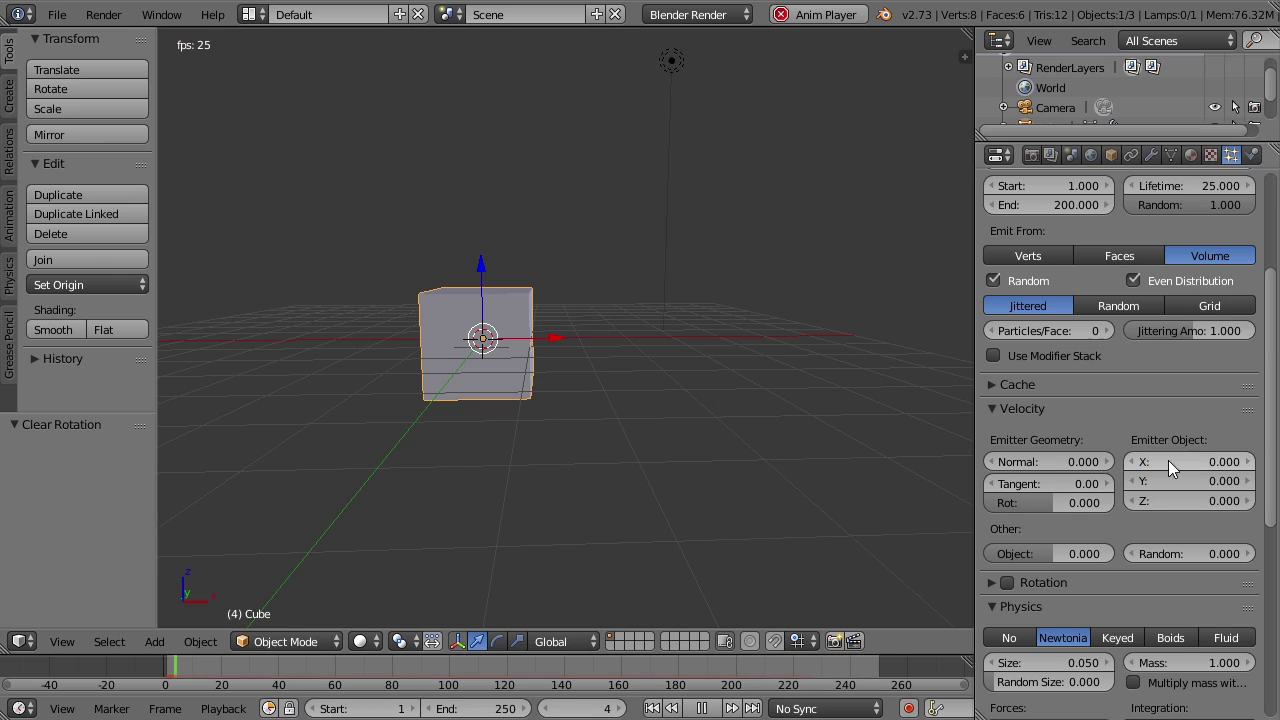
# - Try a tangent velocity of 2.32 with a tangent rotation of -0.393 and preview the simulation
pyautogui.moveTo(1045, 487)
pyautogui.mouseDown()
pyautogui.moveTo(1135, 487)
pyautogui.moveTo(1028, 502)
pyautogui.mouseUp()
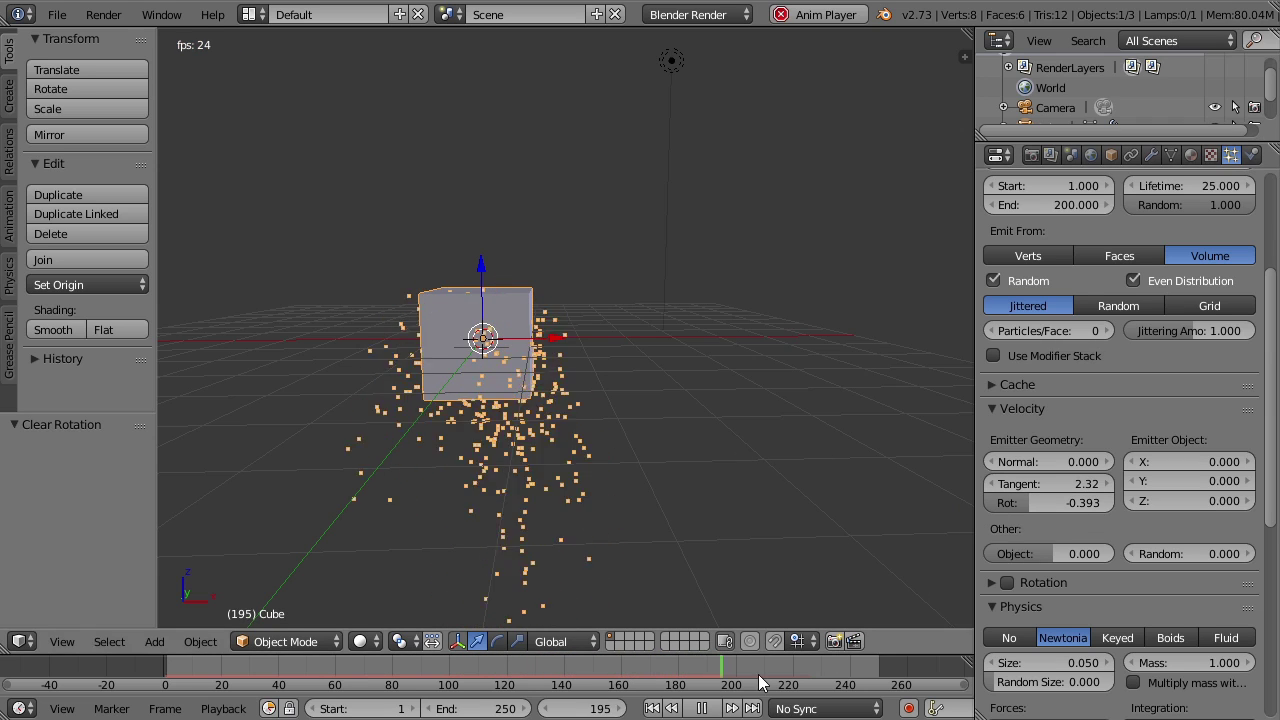
pyautogui.click(701, 708)
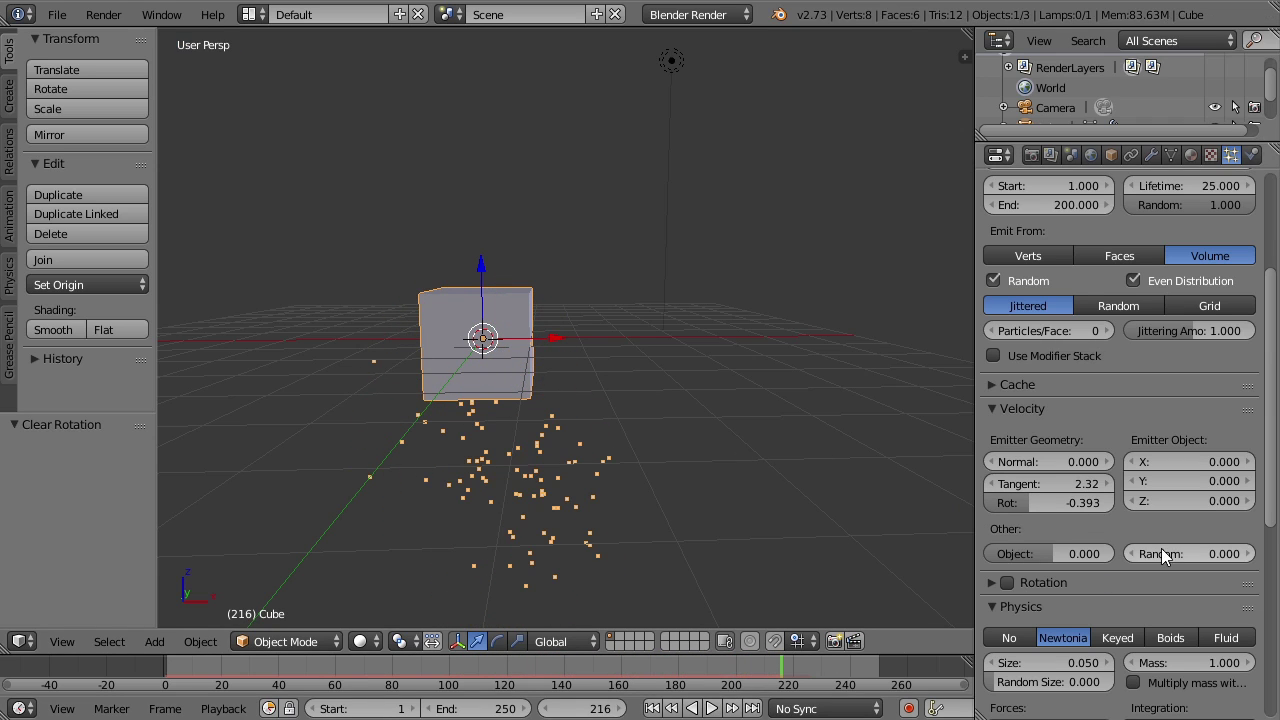
pyautogui.click(701, 708)
# - Reset the tangent velocity and its rotation to 0
pyautogui.click(1063, 502)
pyautogui.write('0')
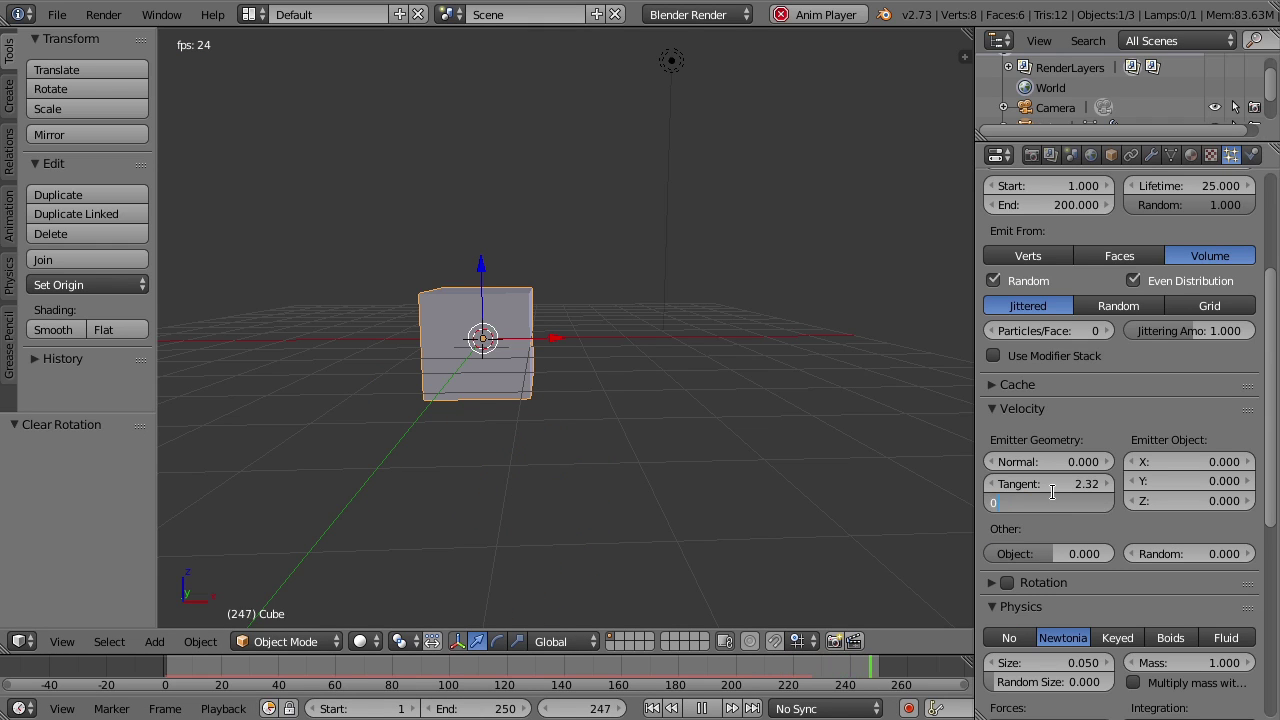
pyautogui.click(1052, 490)
pyautogui.write('0')
pyautogui.press('Return')
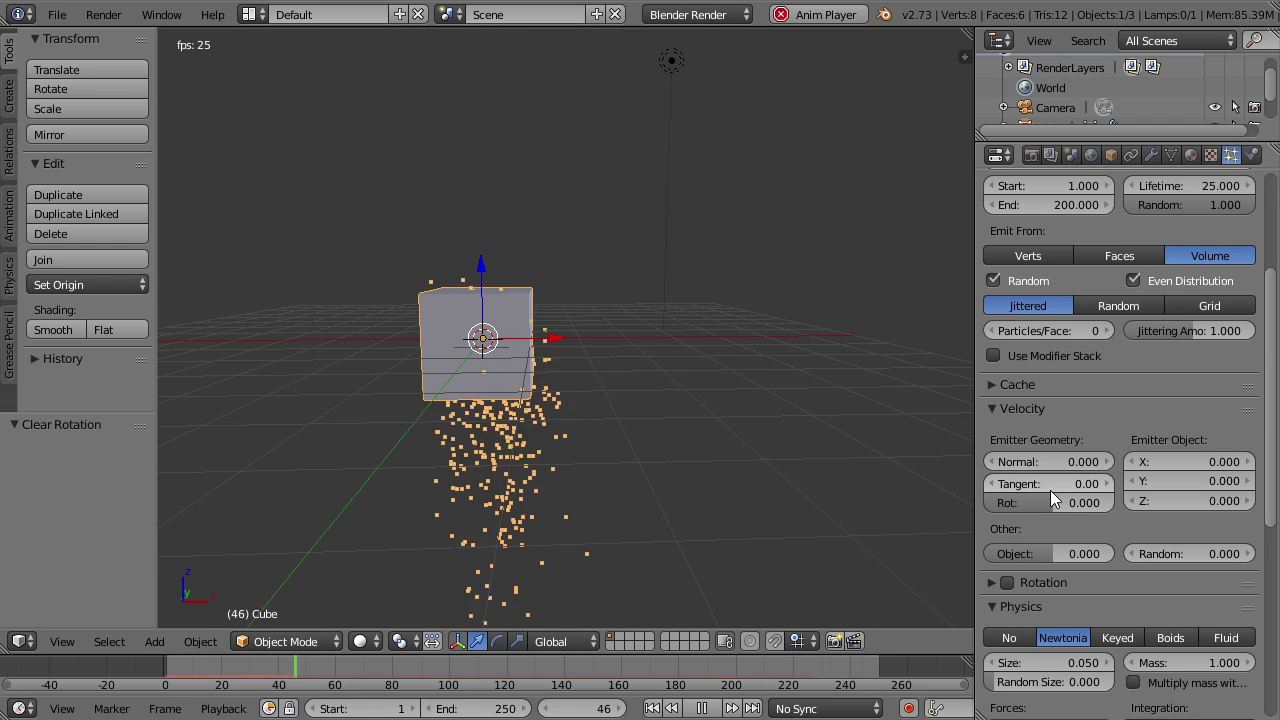
# - Set the emitter object X velocity to 8.130 and the random velocity to 3.600, preview the particles and stop the playback
pyautogui.moveTo(1144, 457)
pyautogui.mouseDown()
pyautogui.moveTo(1212, 457)
pyautogui.moveTo(1159, 463)
pyautogui.mouseUp()
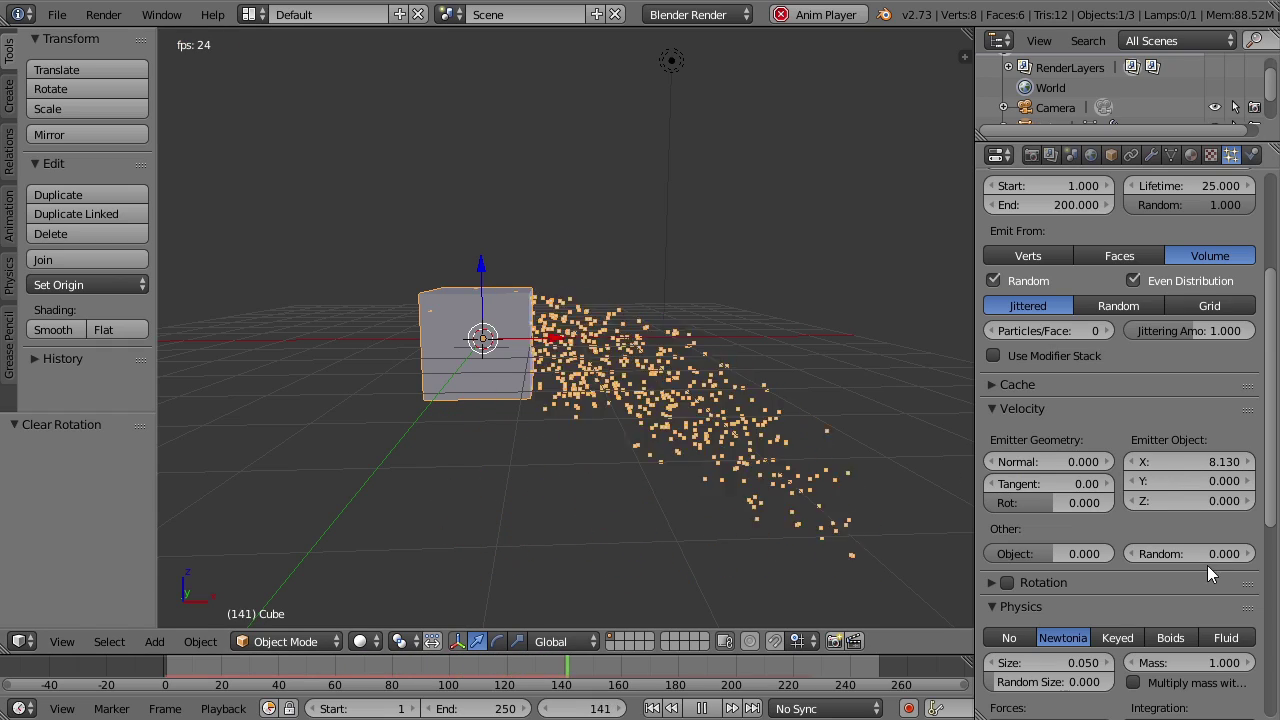
pyautogui.moveTo(1146, 560); pyautogui.dragTo(1178, 559)
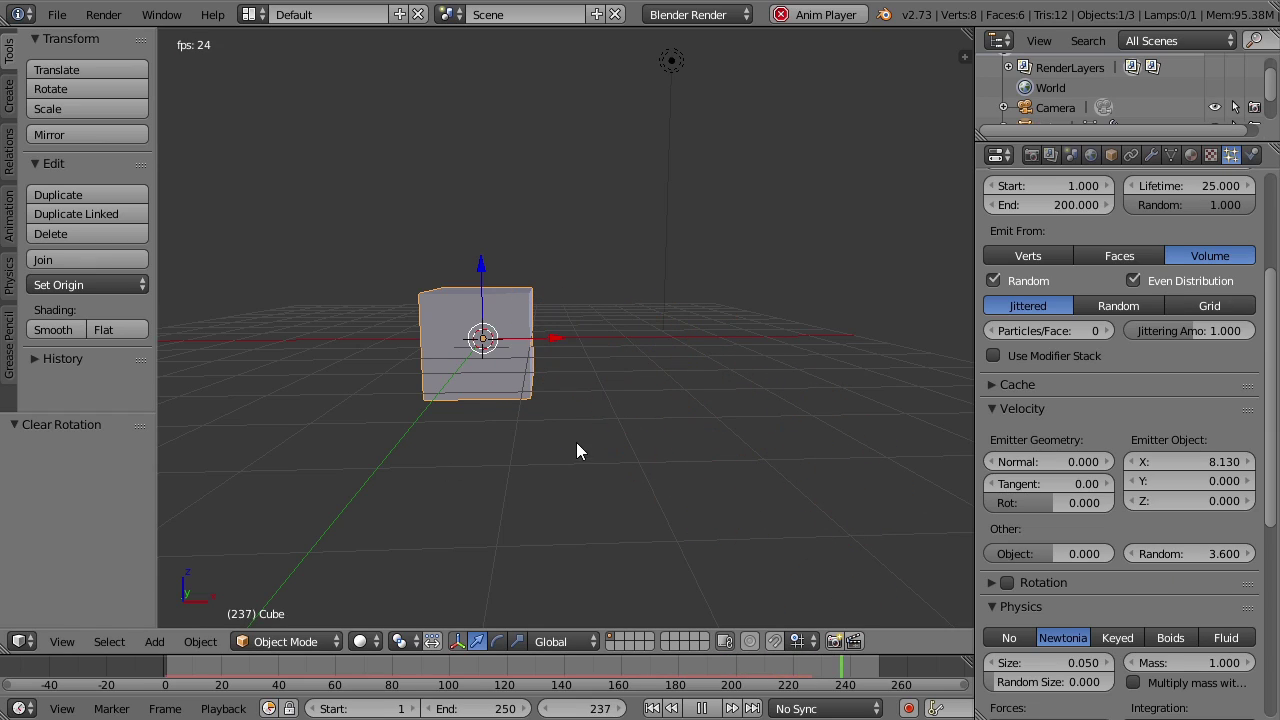
pyautogui.moveTo(594, 414)
pyautogui.mouseDown(button='middle')
pyautogui.moveTo(569, 410)
pyautogui.moveTo(603, 423)
pyautogui.mouseUp(button='middle')
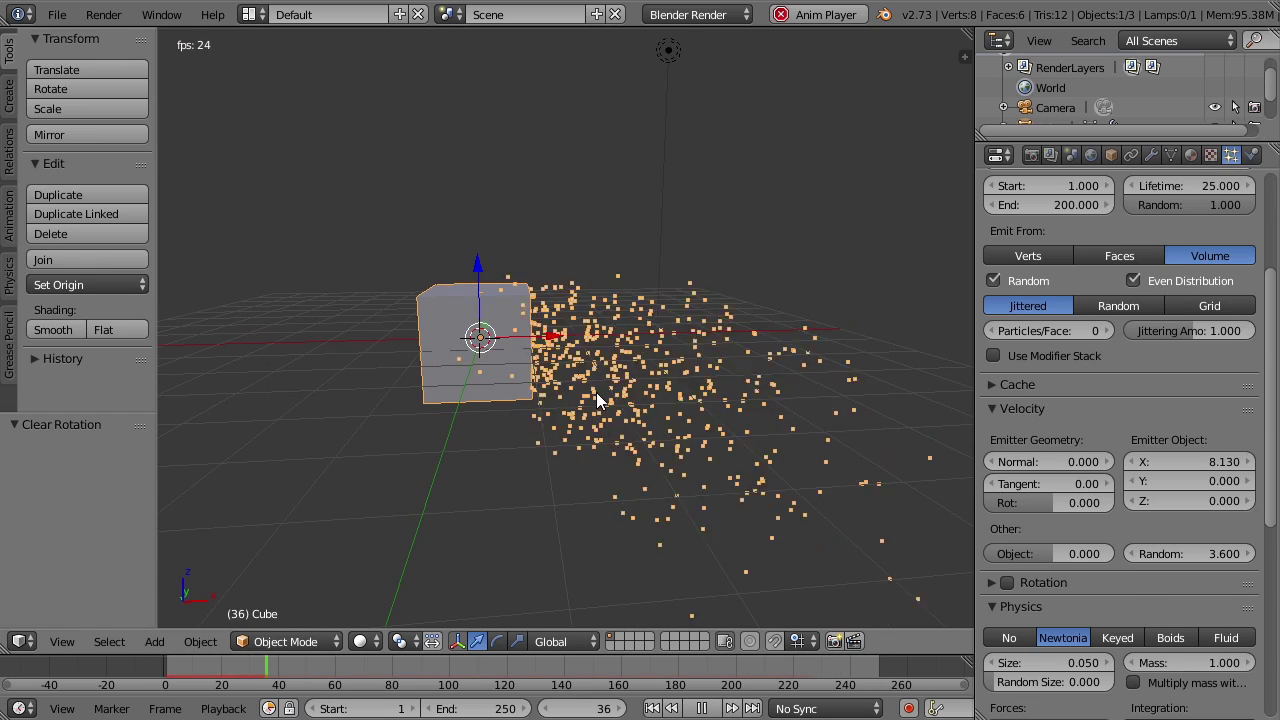
pyautogui.moveTo(590, 367); pyautogui.dragTo(597, 400, button='middle')
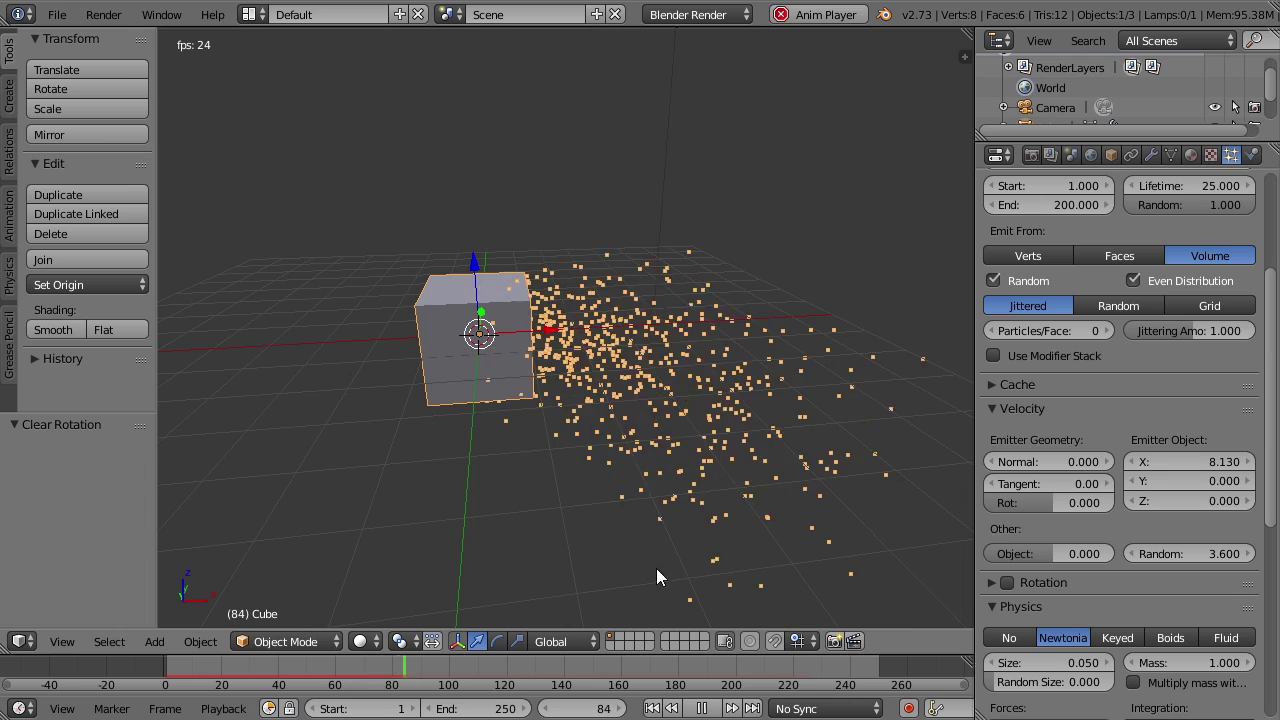
pyautogui.hotkey('alt', 'a')
# - Collapse the particle system's Emission and Velocity settings
pyautogui.scroll(5, 1112, 569)
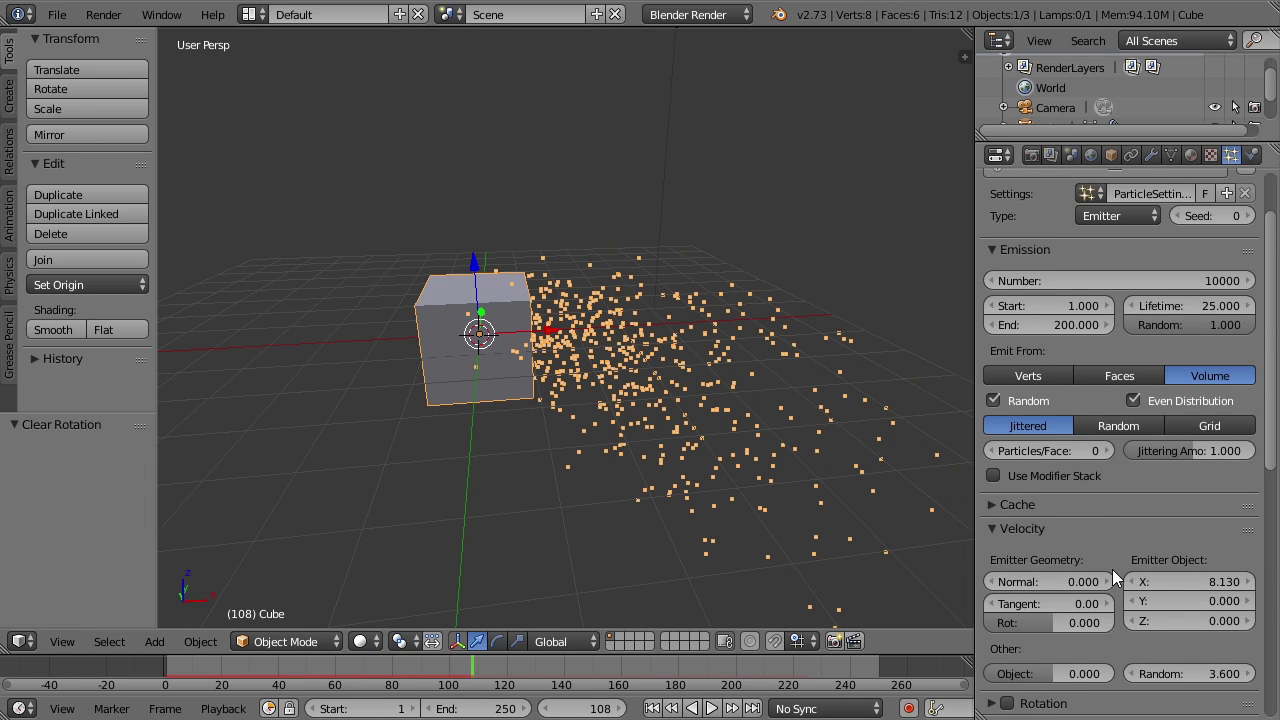
pyautogui.click(994, 328)
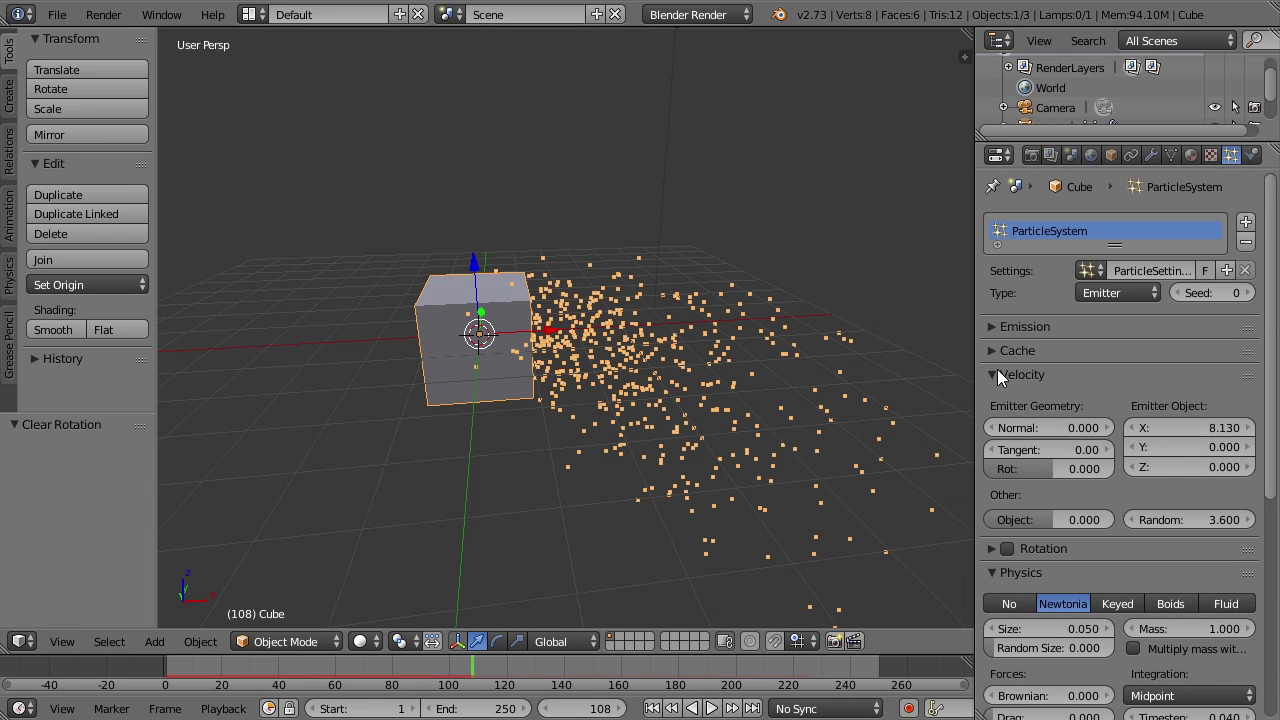
pyautogui.click(996, 372)
pyautogui.moveTo(790, 437); pyautogui.dragTo(750, 415, button='middle')
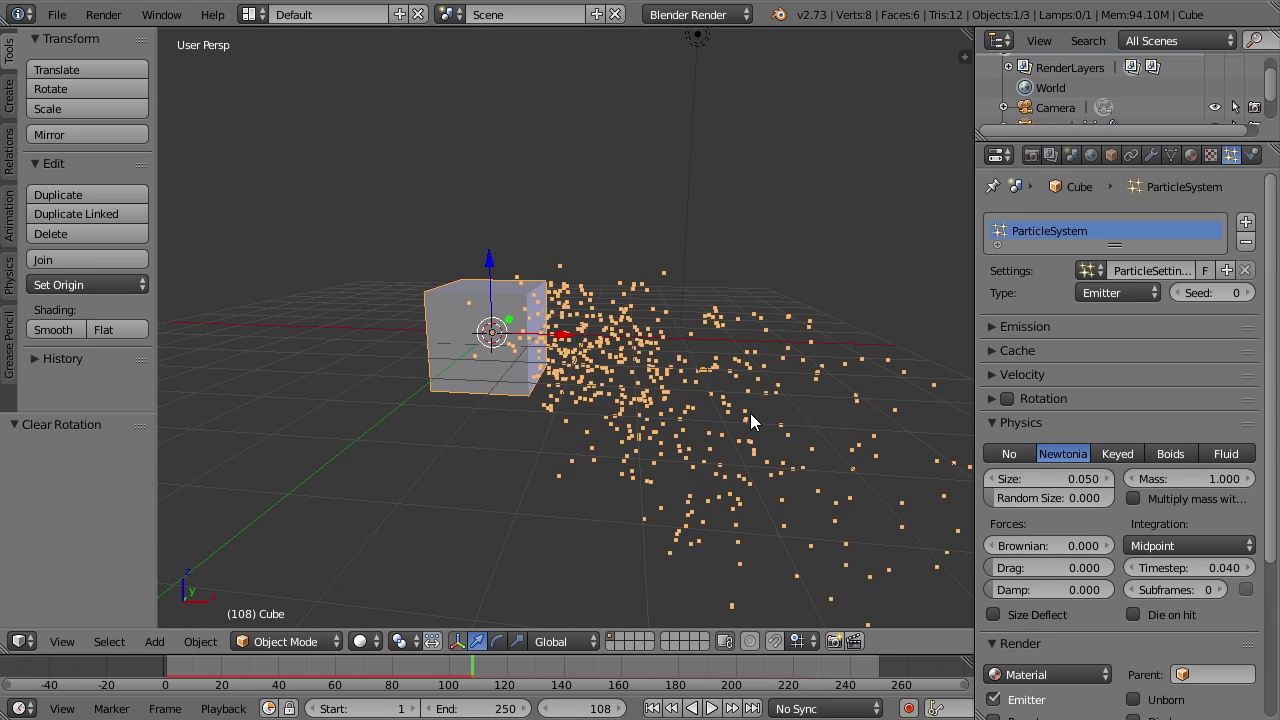